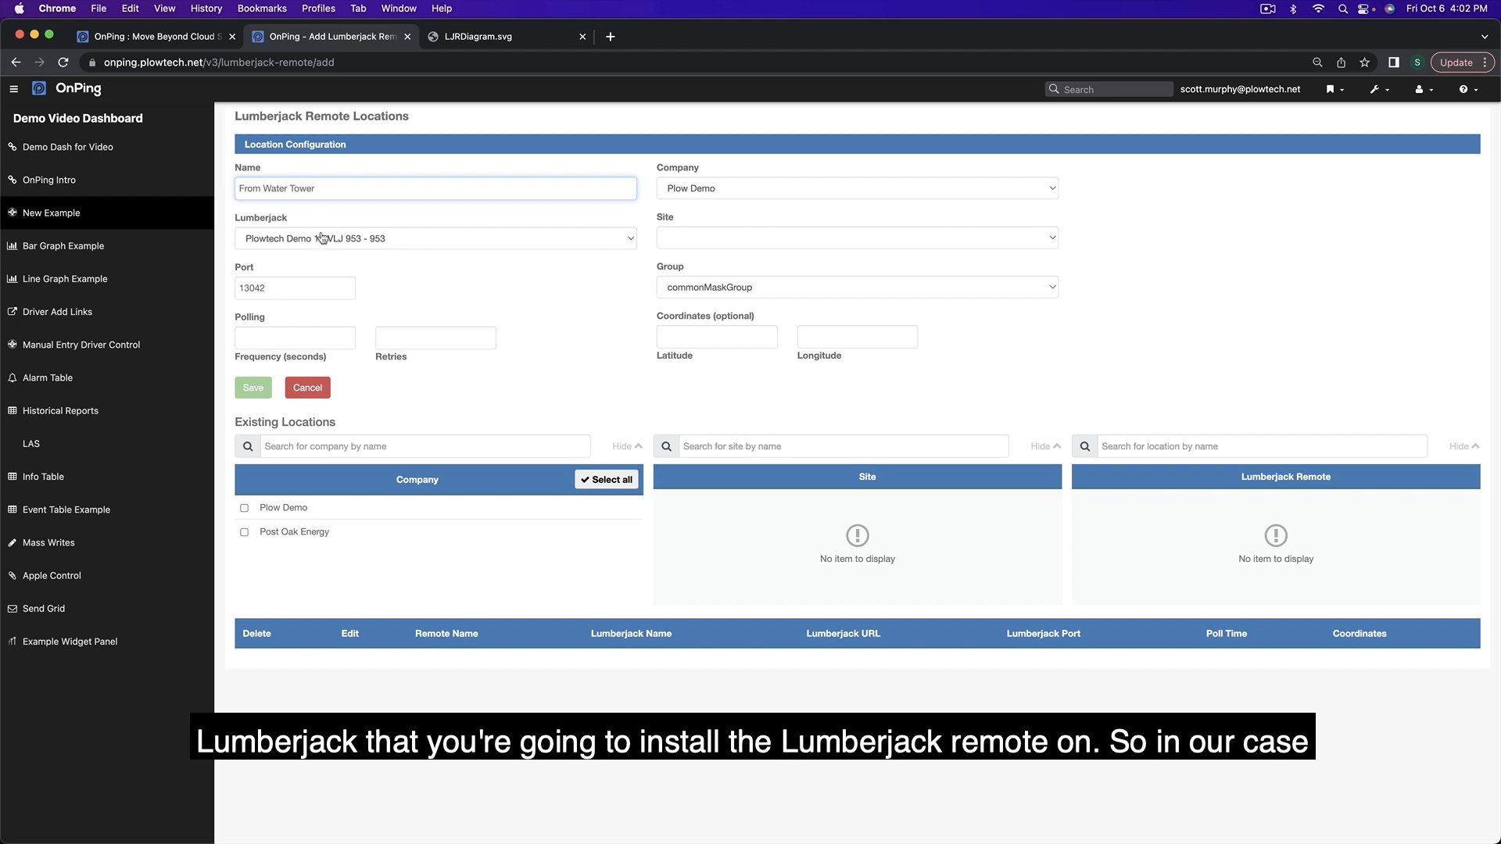
Save the From Water Tower remote location with 60-second polling, 2 retries and the Water Treatment Demo site.
left_click(466, 38)
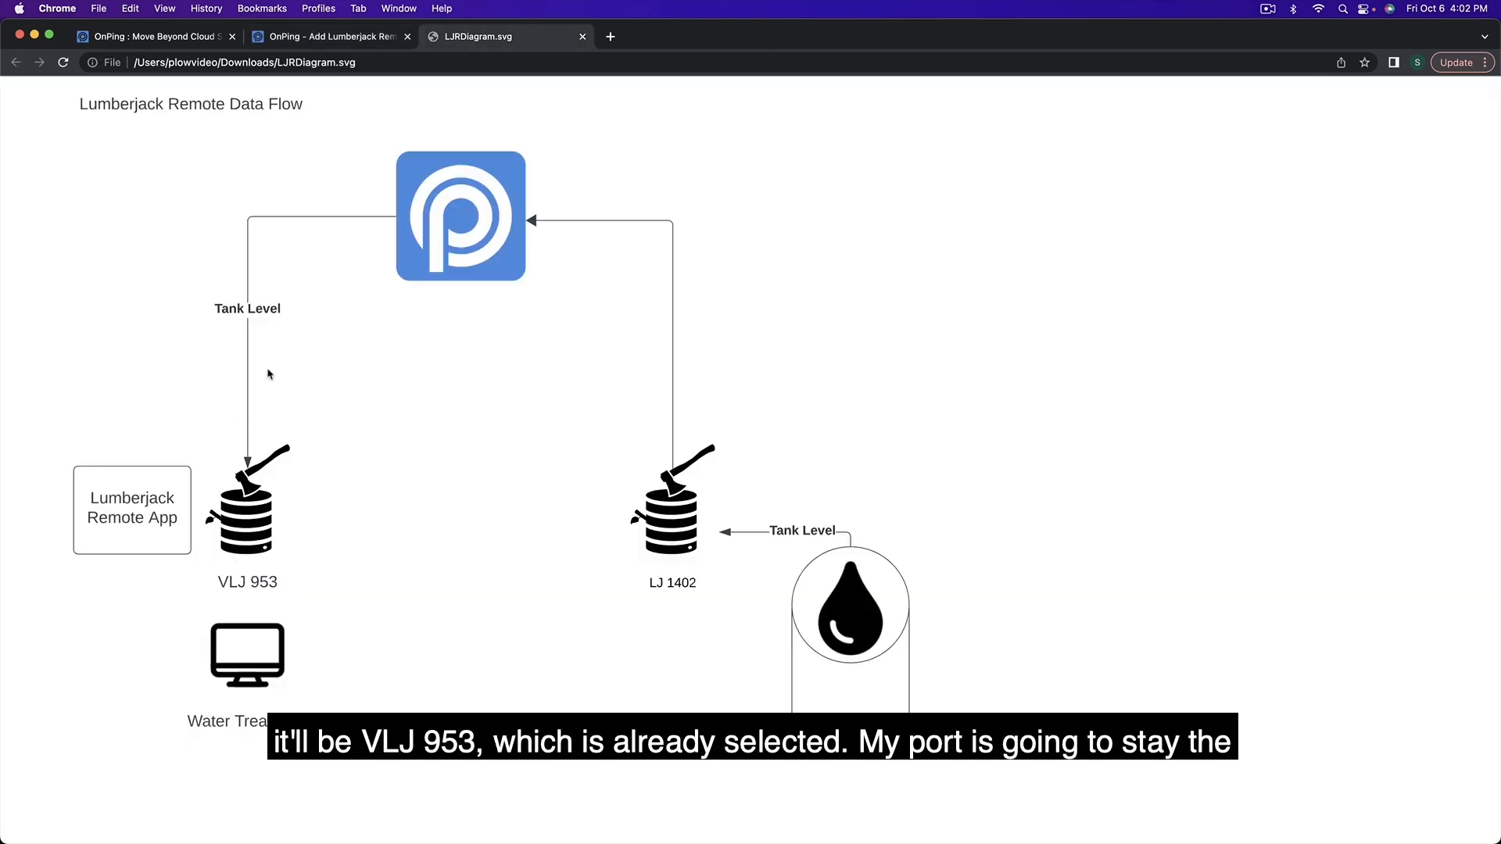
left_click(320, 38)
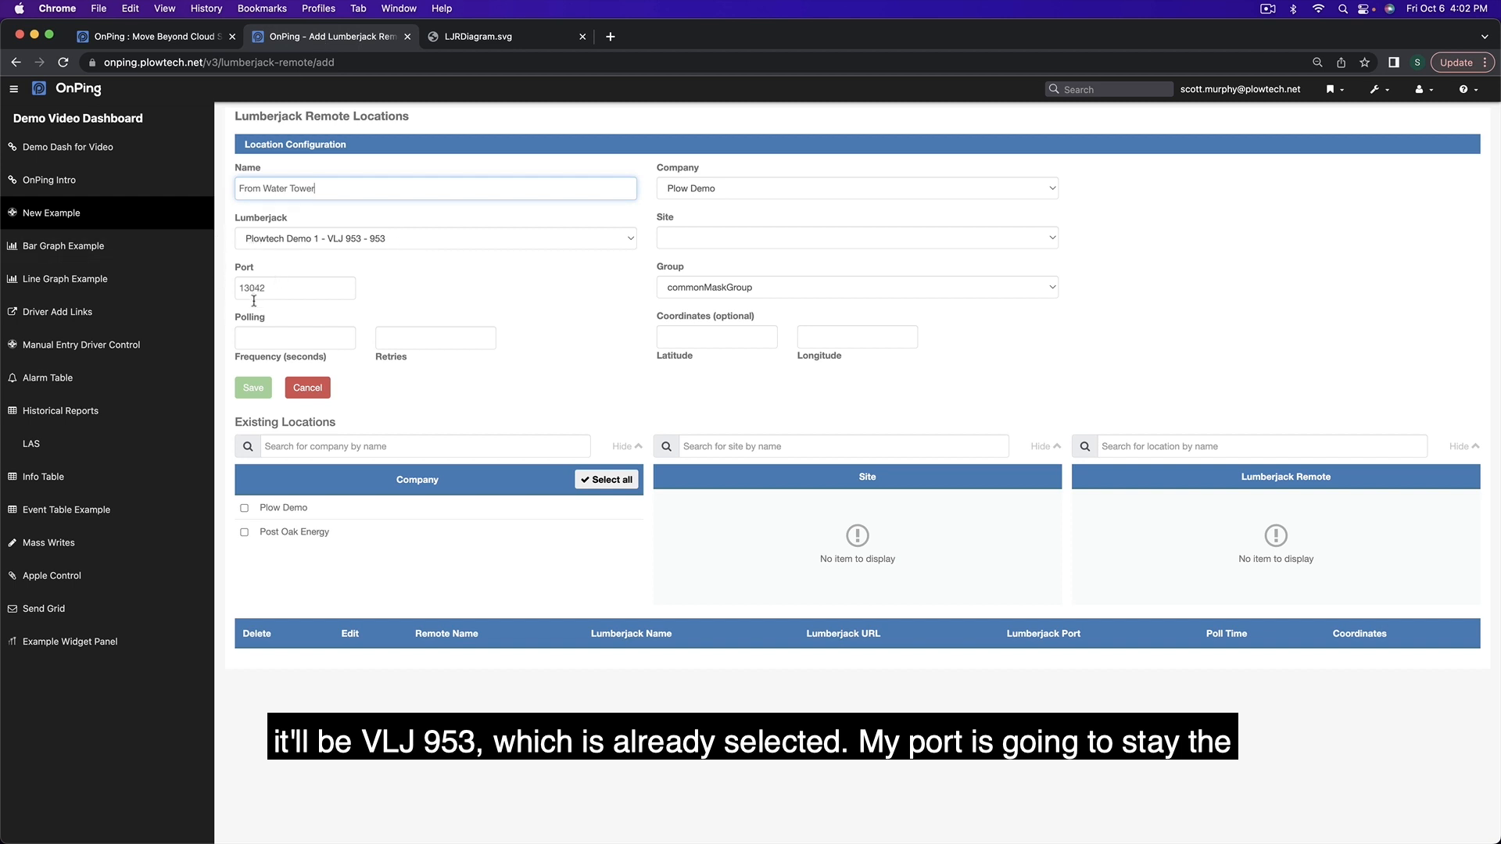
left_click(275, 344)
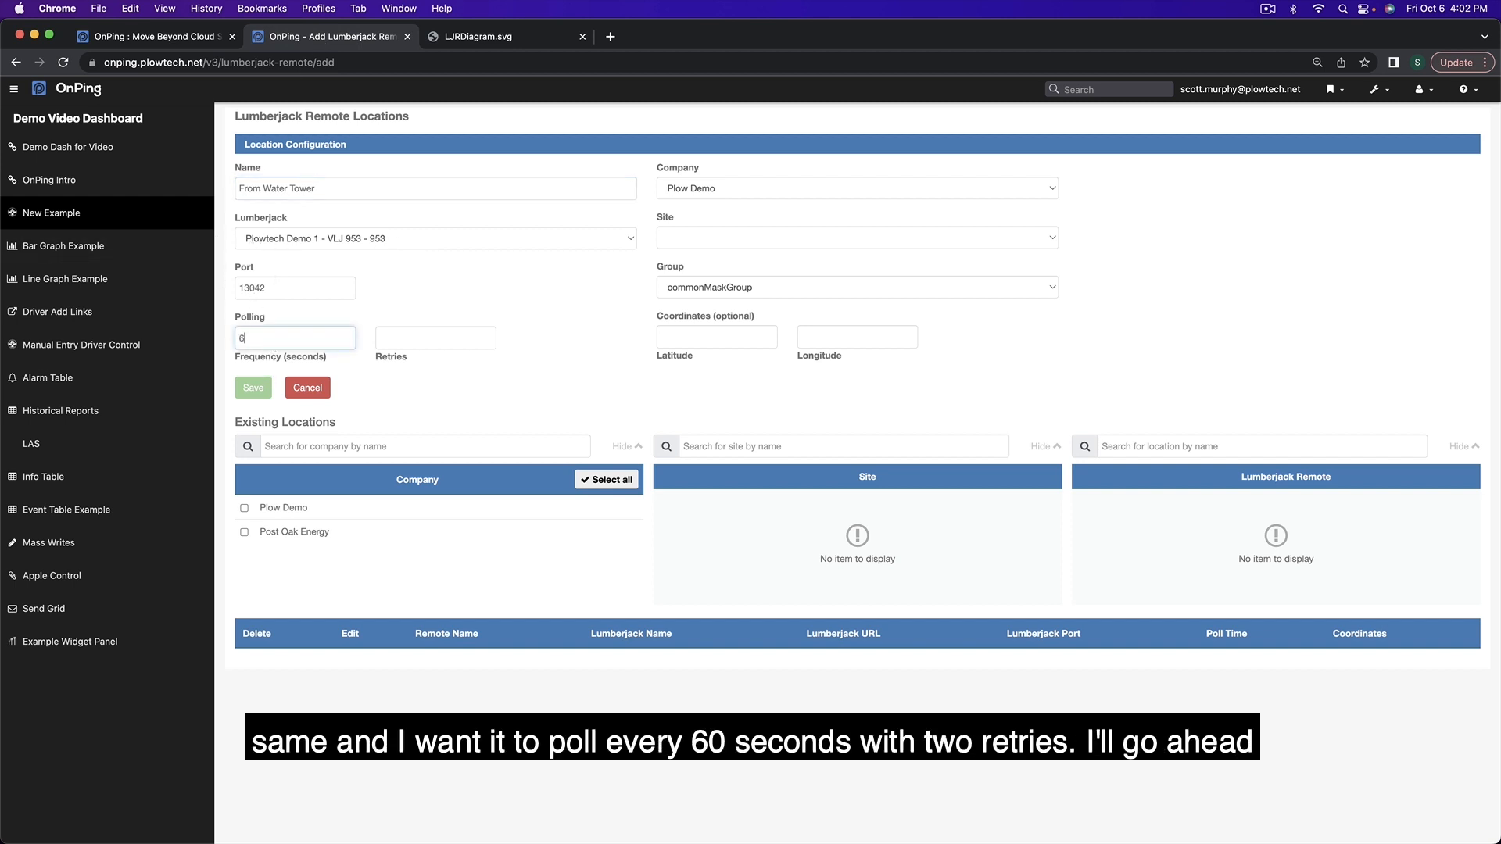
left_click(433, 335)
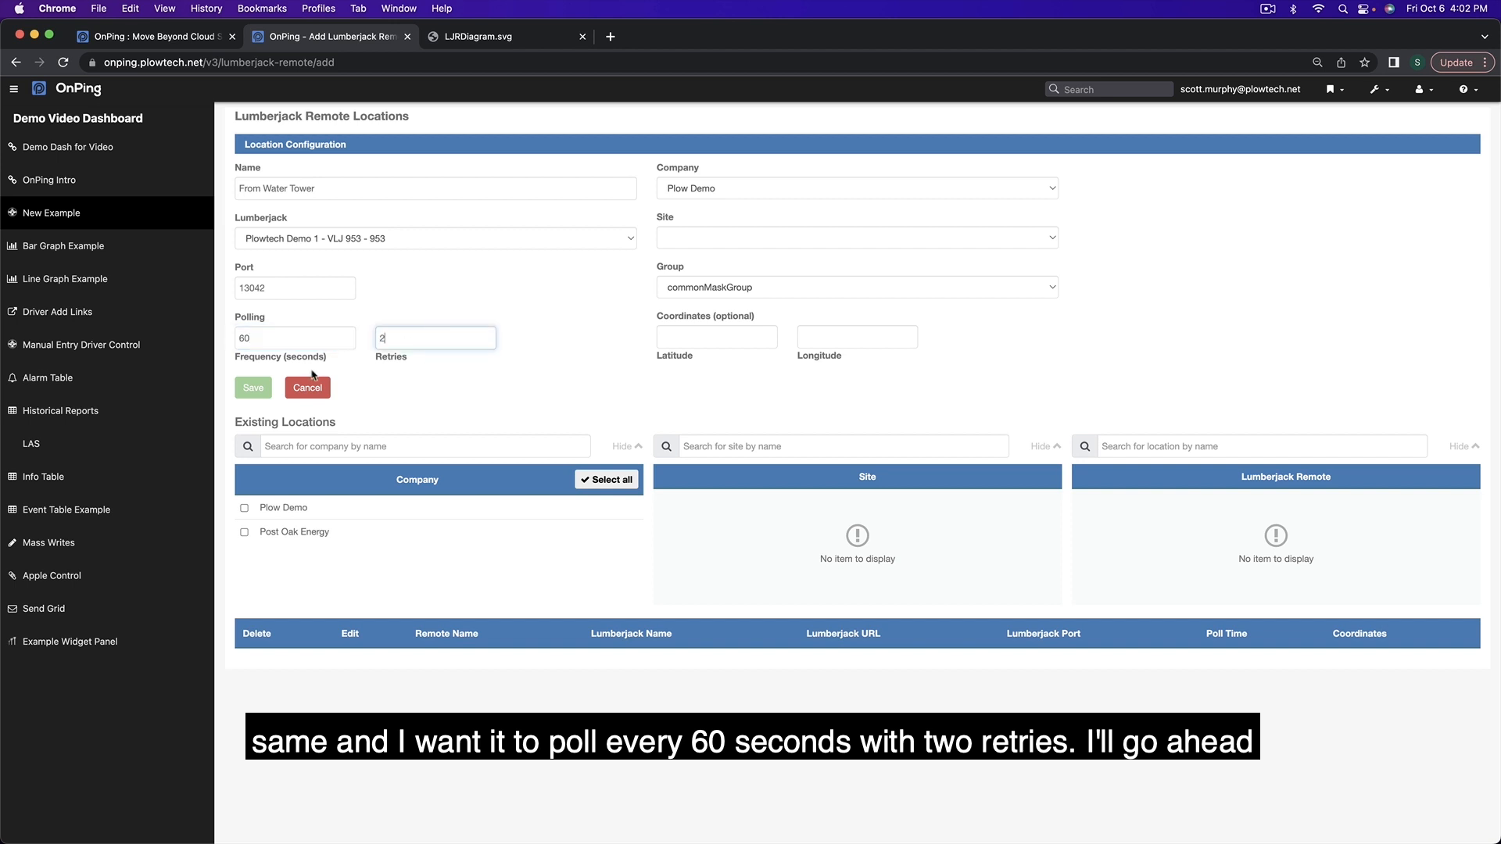
left_click(711, 238)
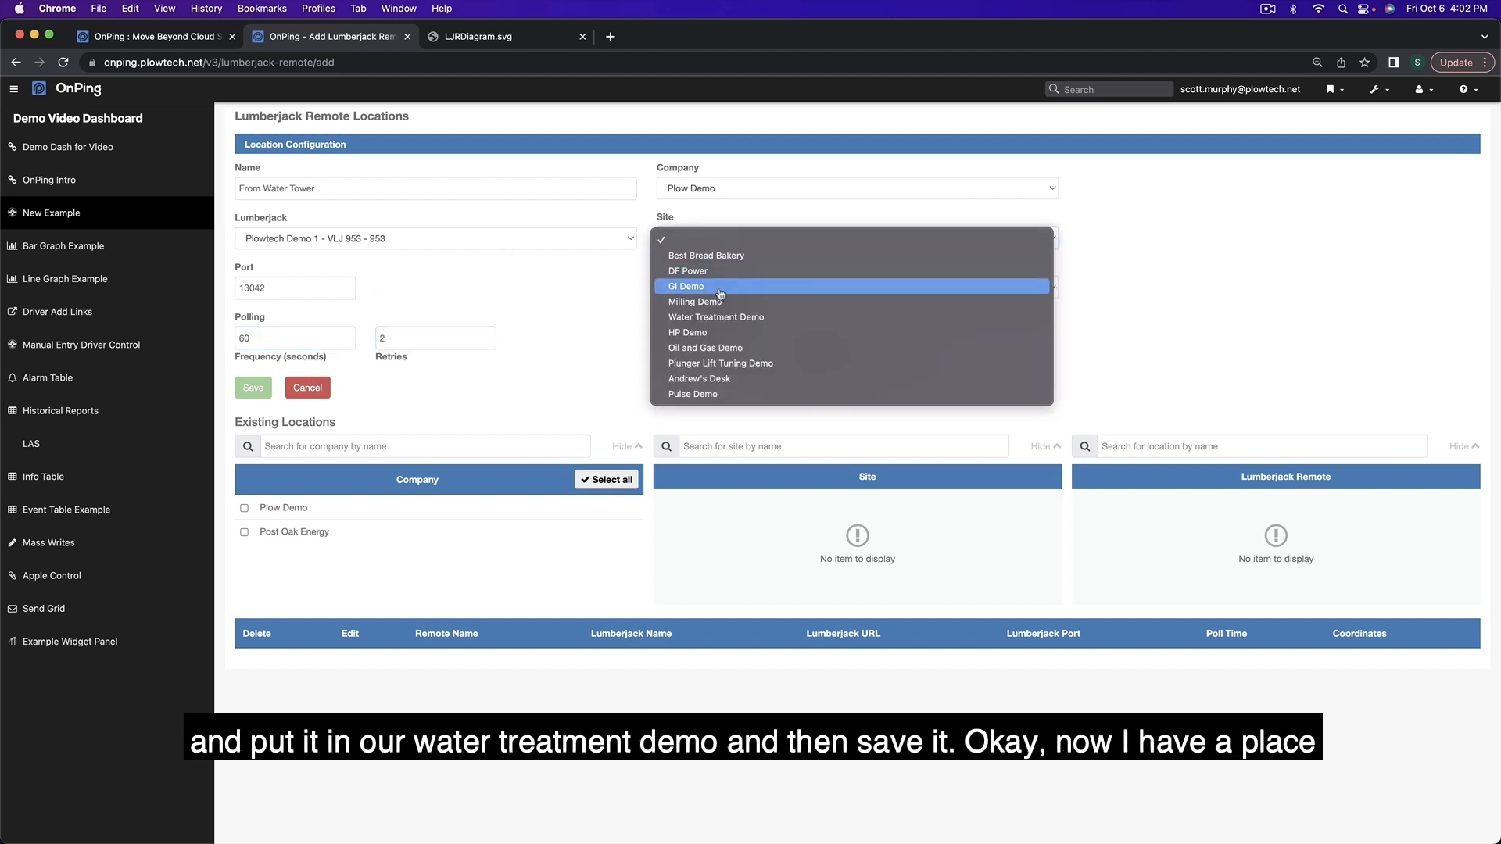
left_click(718, 318)
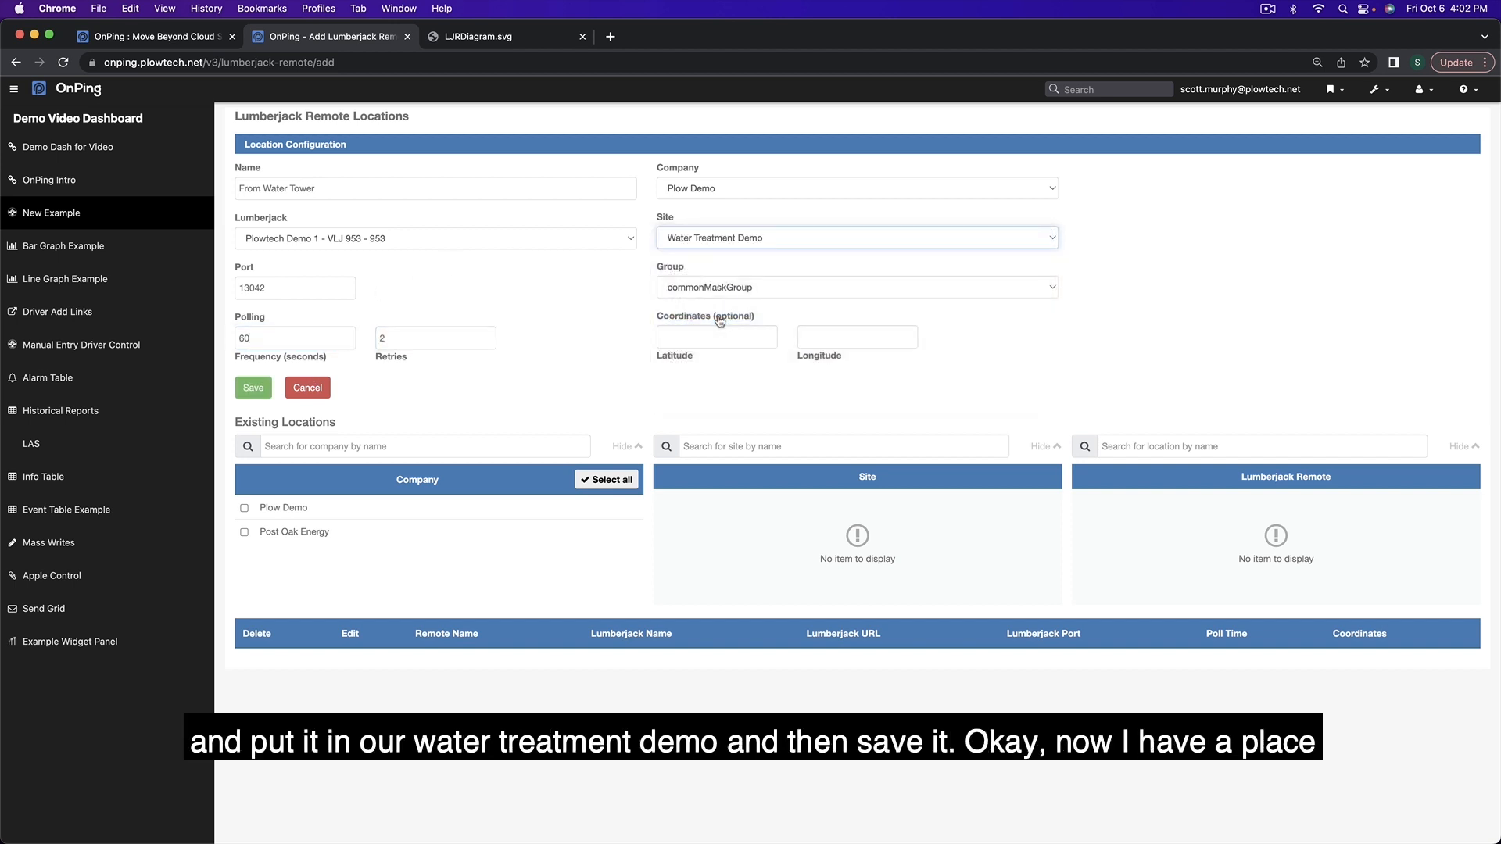
left_click(253, 389)
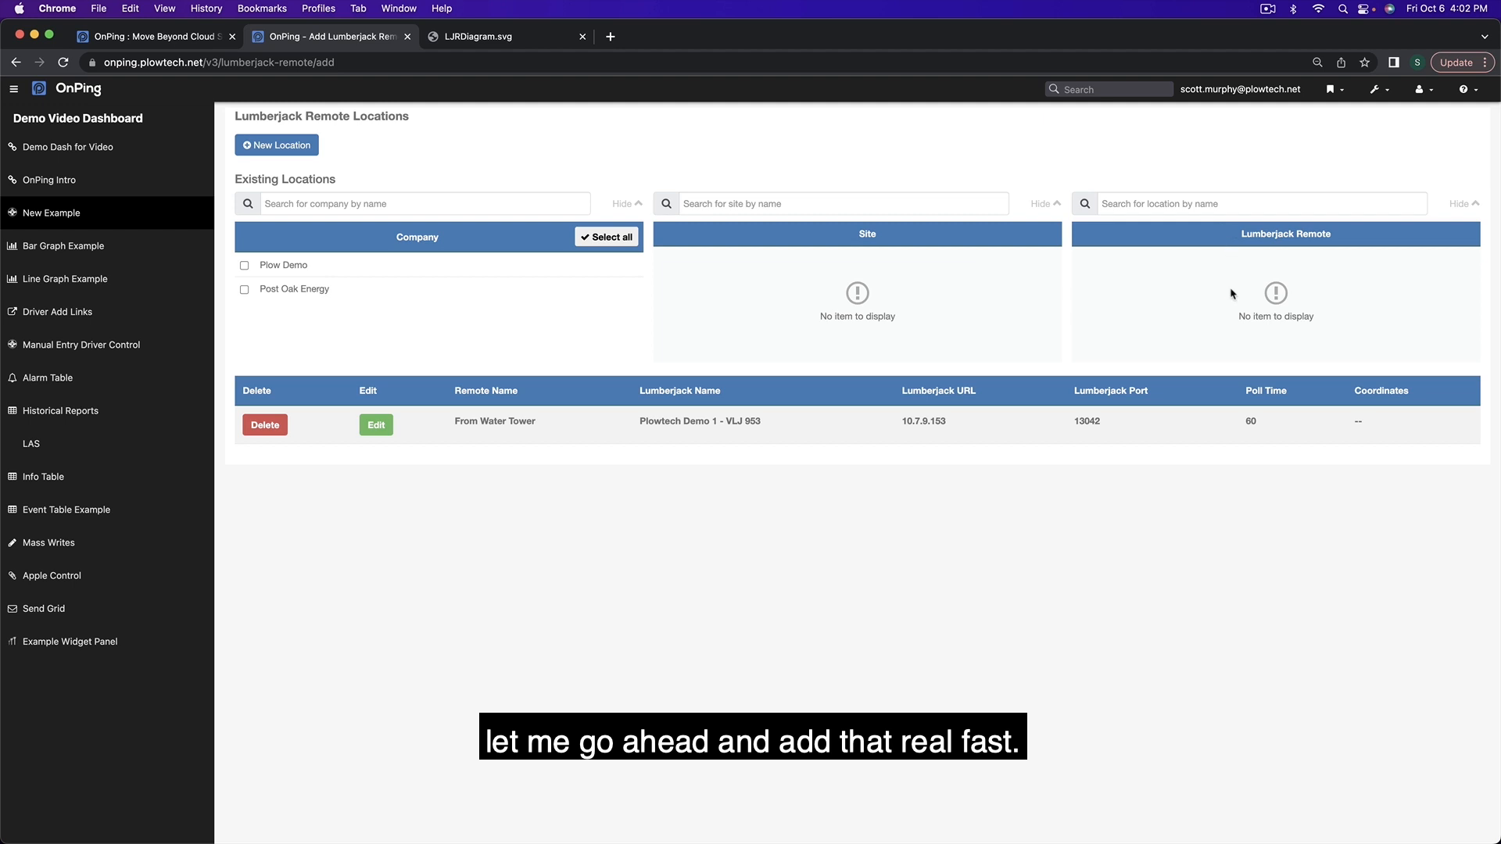
Add a widget panel titled Lumberjack Remote Configuration with the cogs icon to the demo video dashboard.
left_click(98, 147)
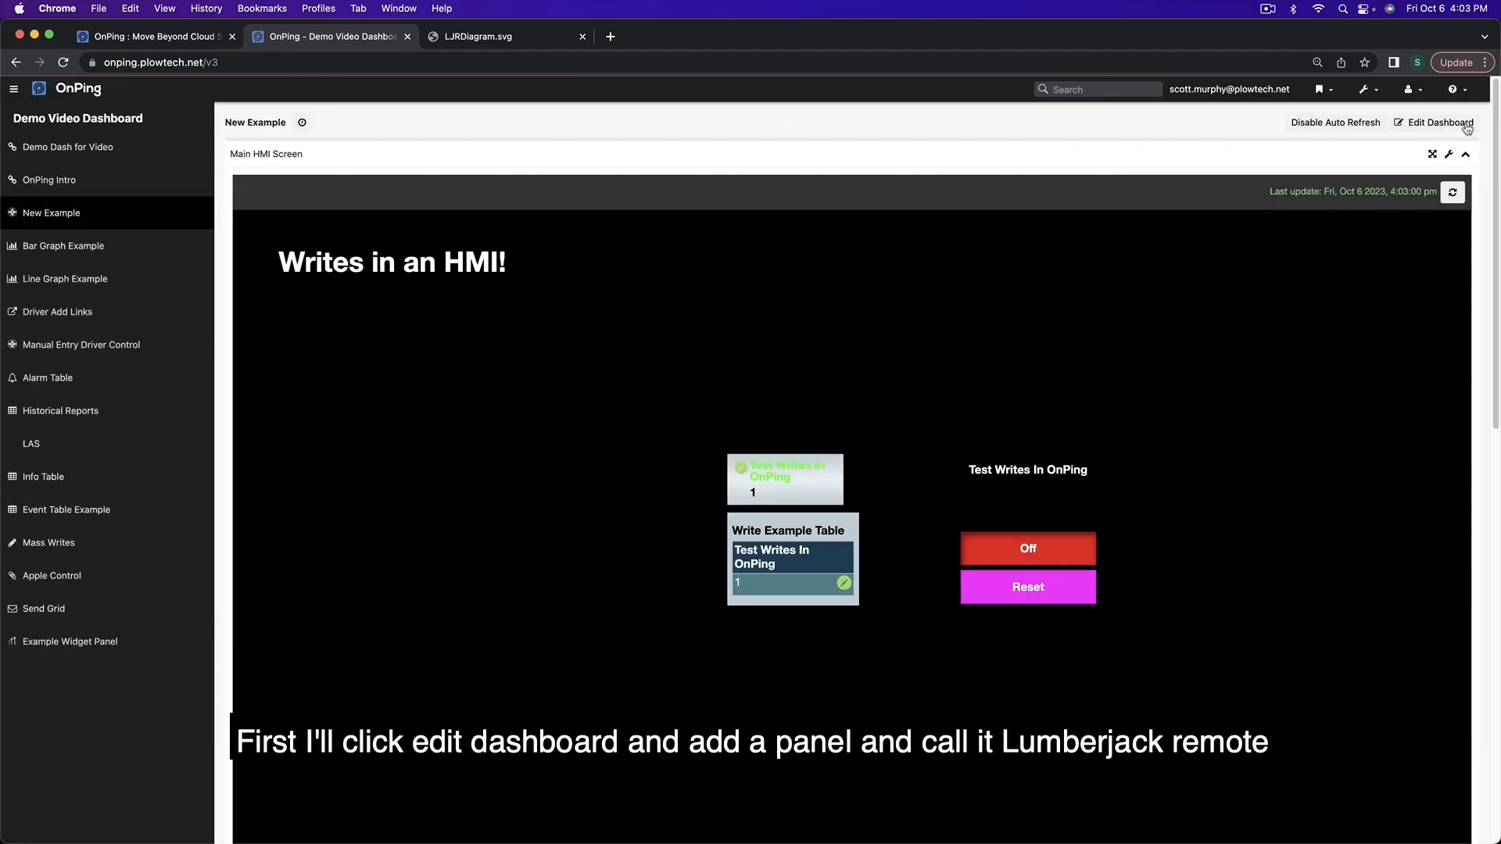
left_click(1466, 125)
left_click(152, 149)
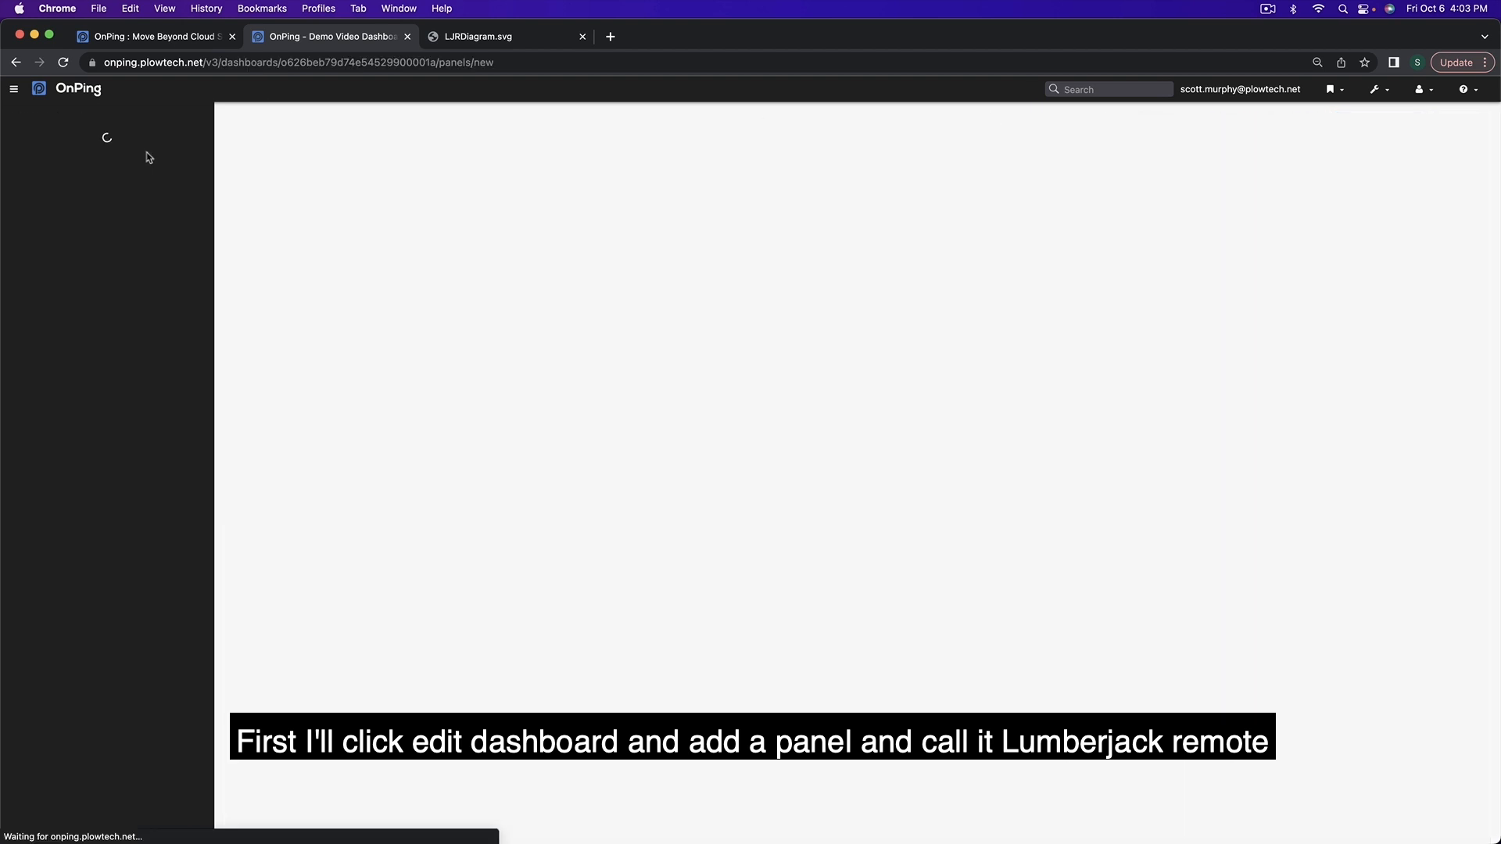
left_click(453, 282)
type("Lumberjack Remote Configuration")
left_click(291, 338)
type("c")
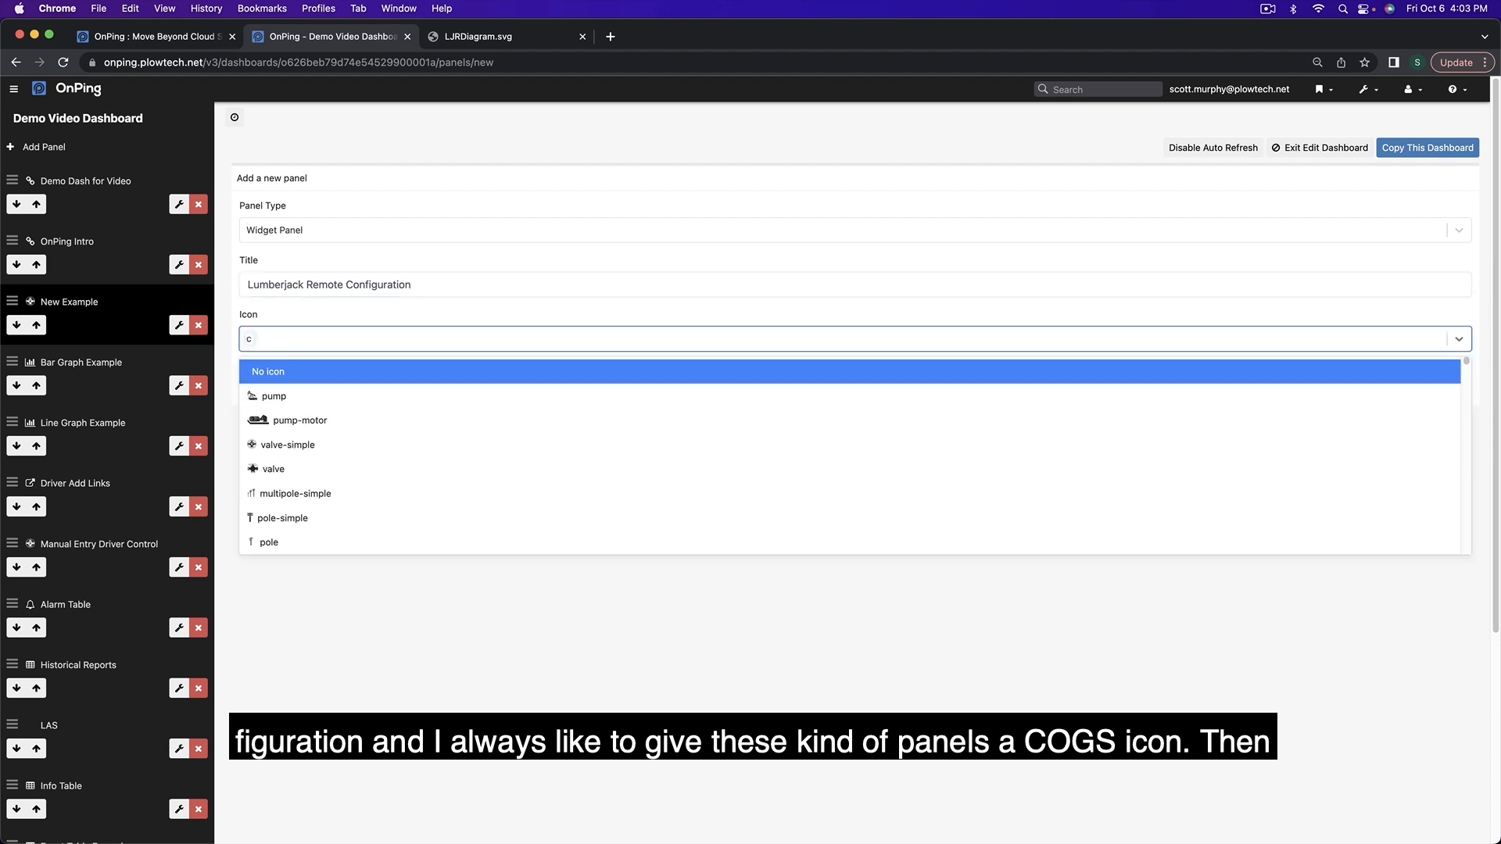
type("ogs")
left_click(264, 382)
left_click(275, 373)
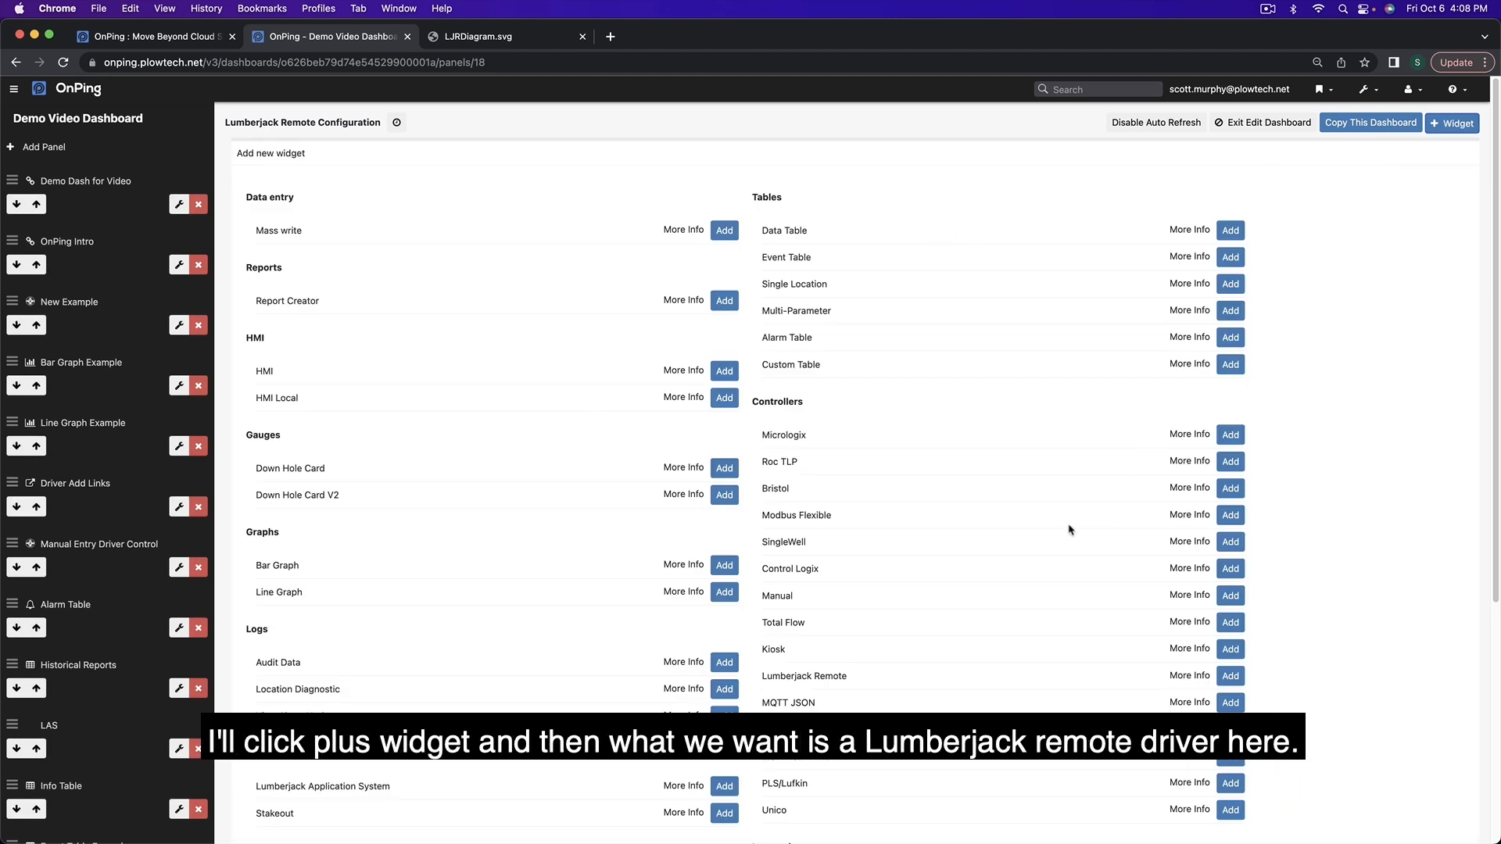
Add a Lumberjack Remote widget to the new panel and save the dashboard, leaving edit mode and reloading the page.
left_click(1232, 677)
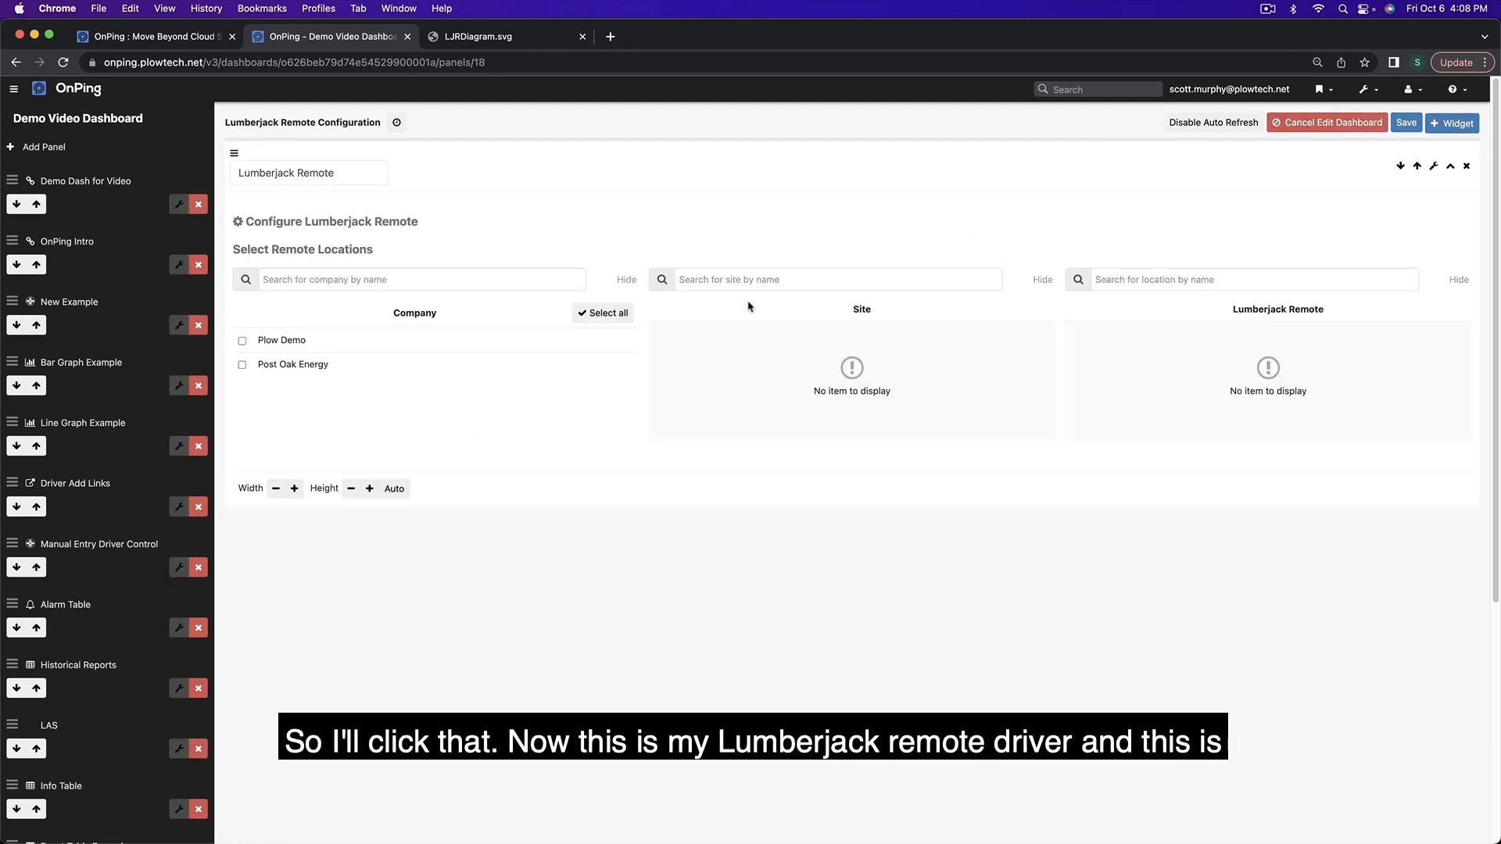
left_click(1406, 123)
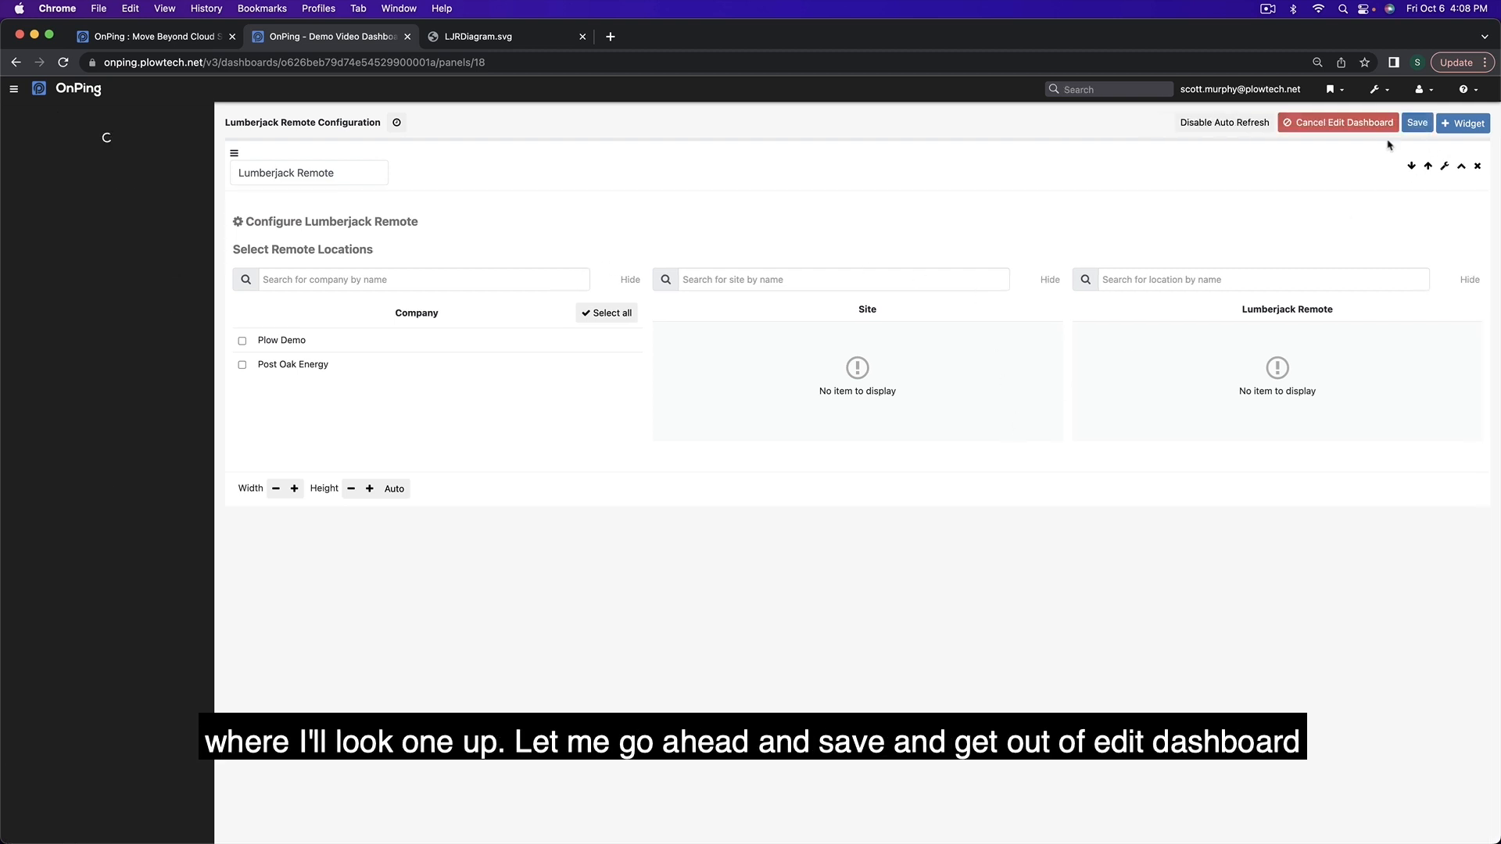
left_click(1290, 123)
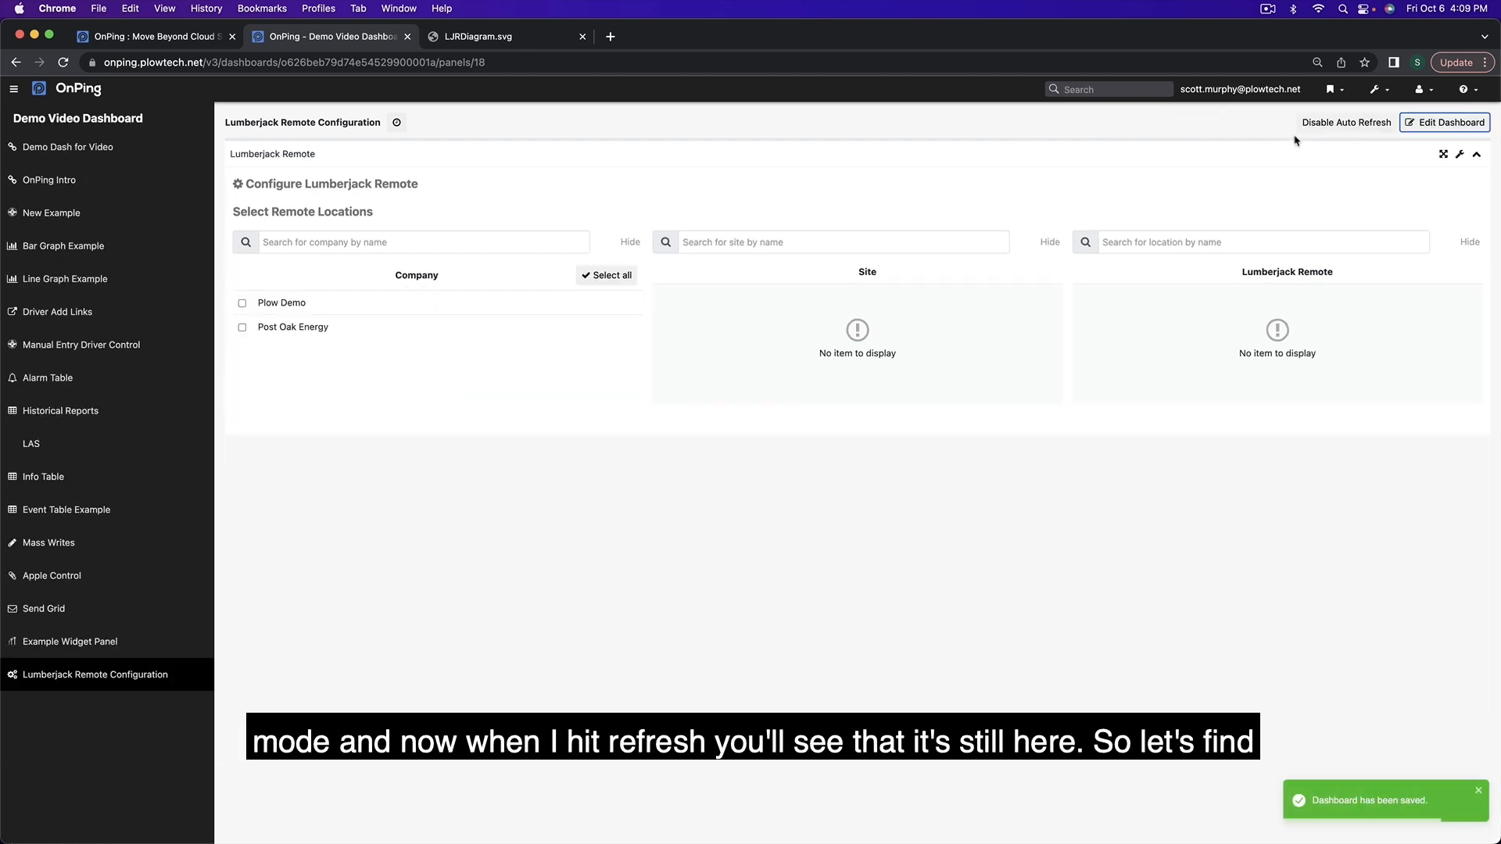
left_click(63, 62)
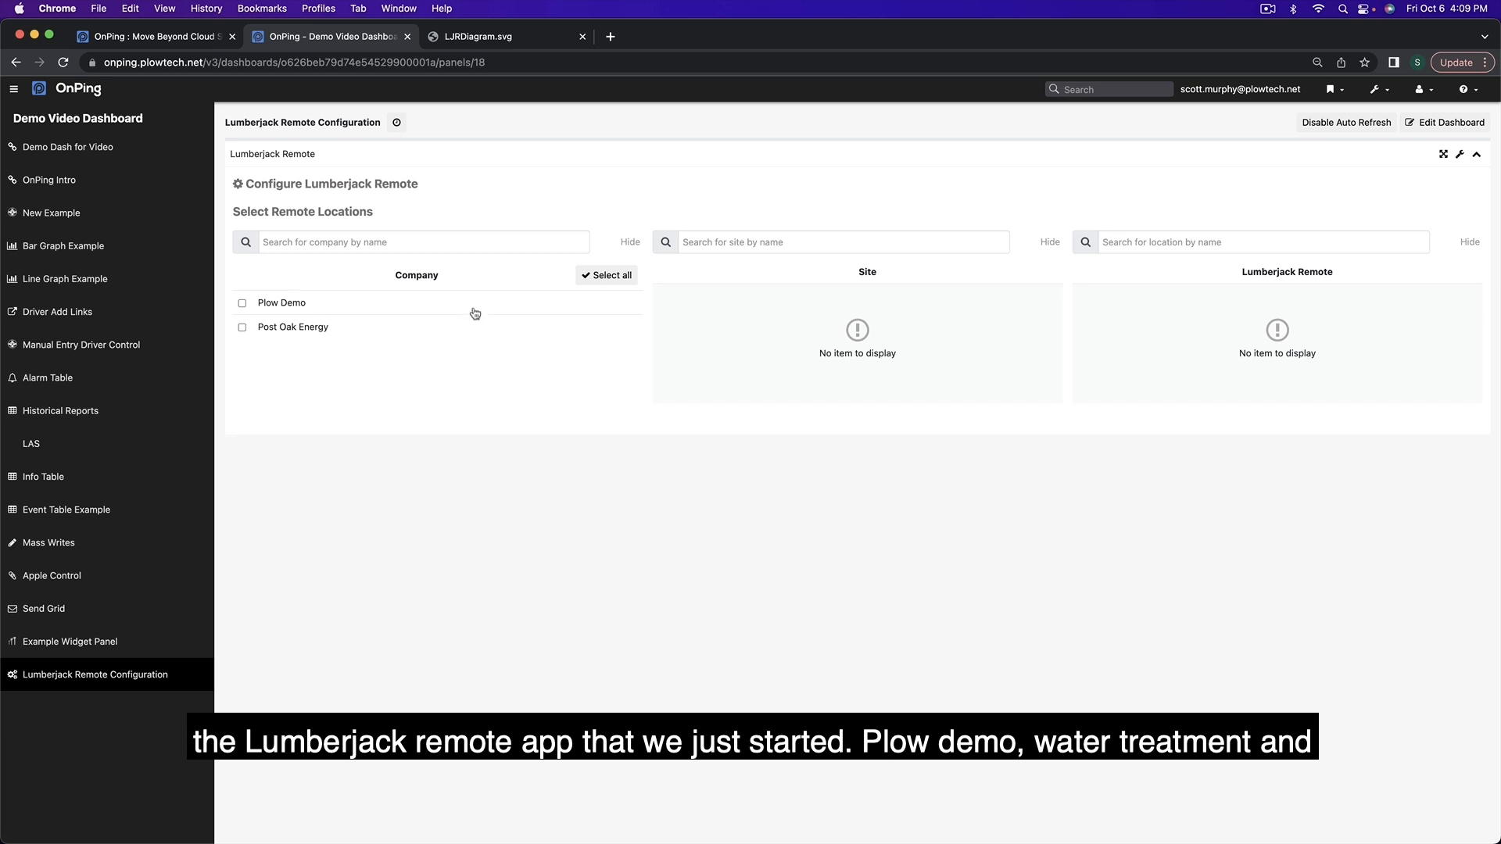
Select the From Water Tower remote under Plow Demo, Water Treatment Demo, and open its parameters for editing.
left_click(259, 306)
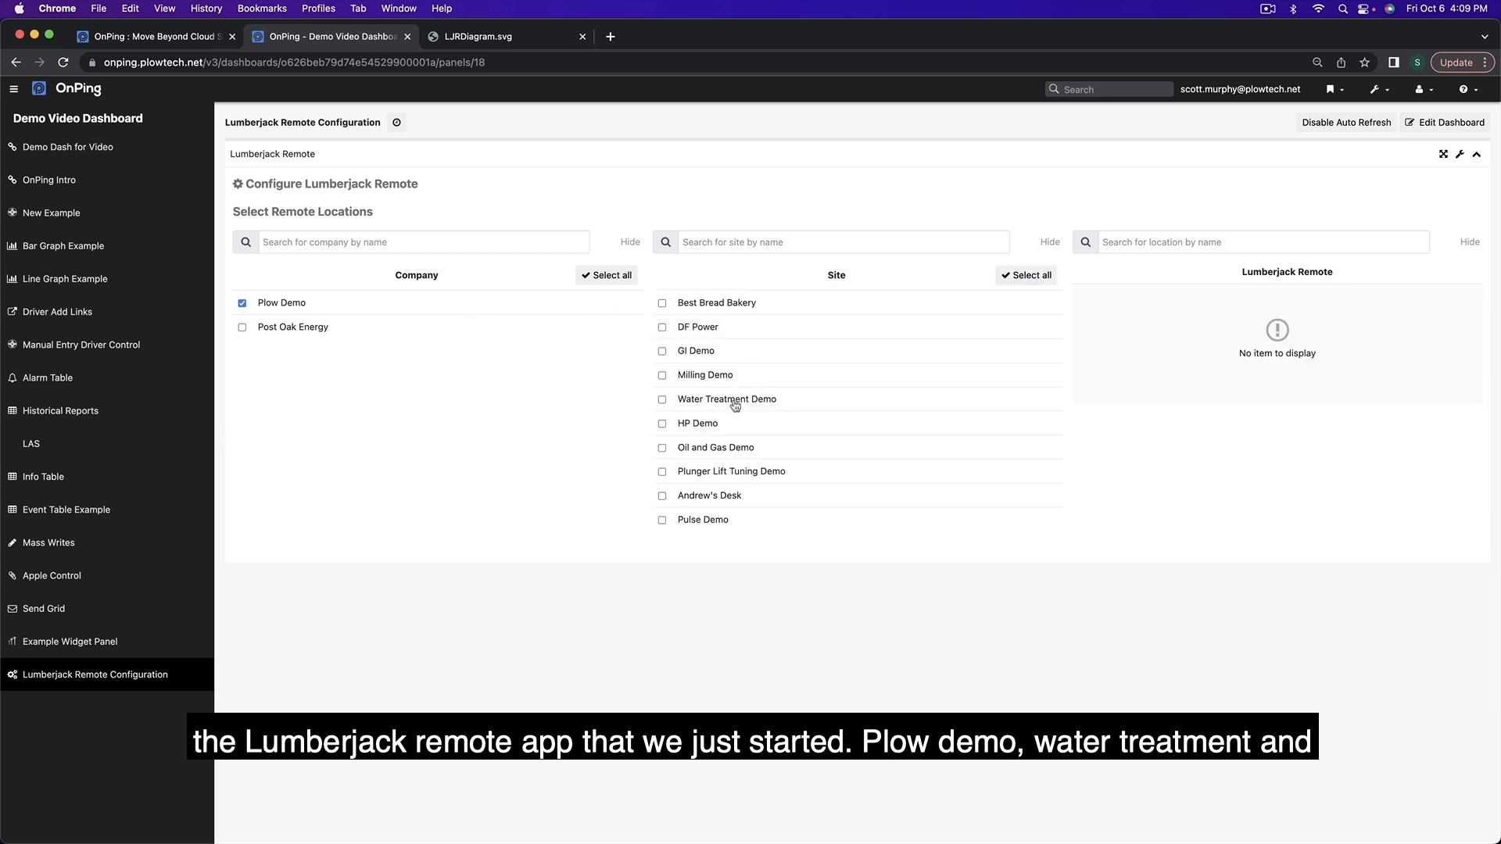
left_click(734, 398)
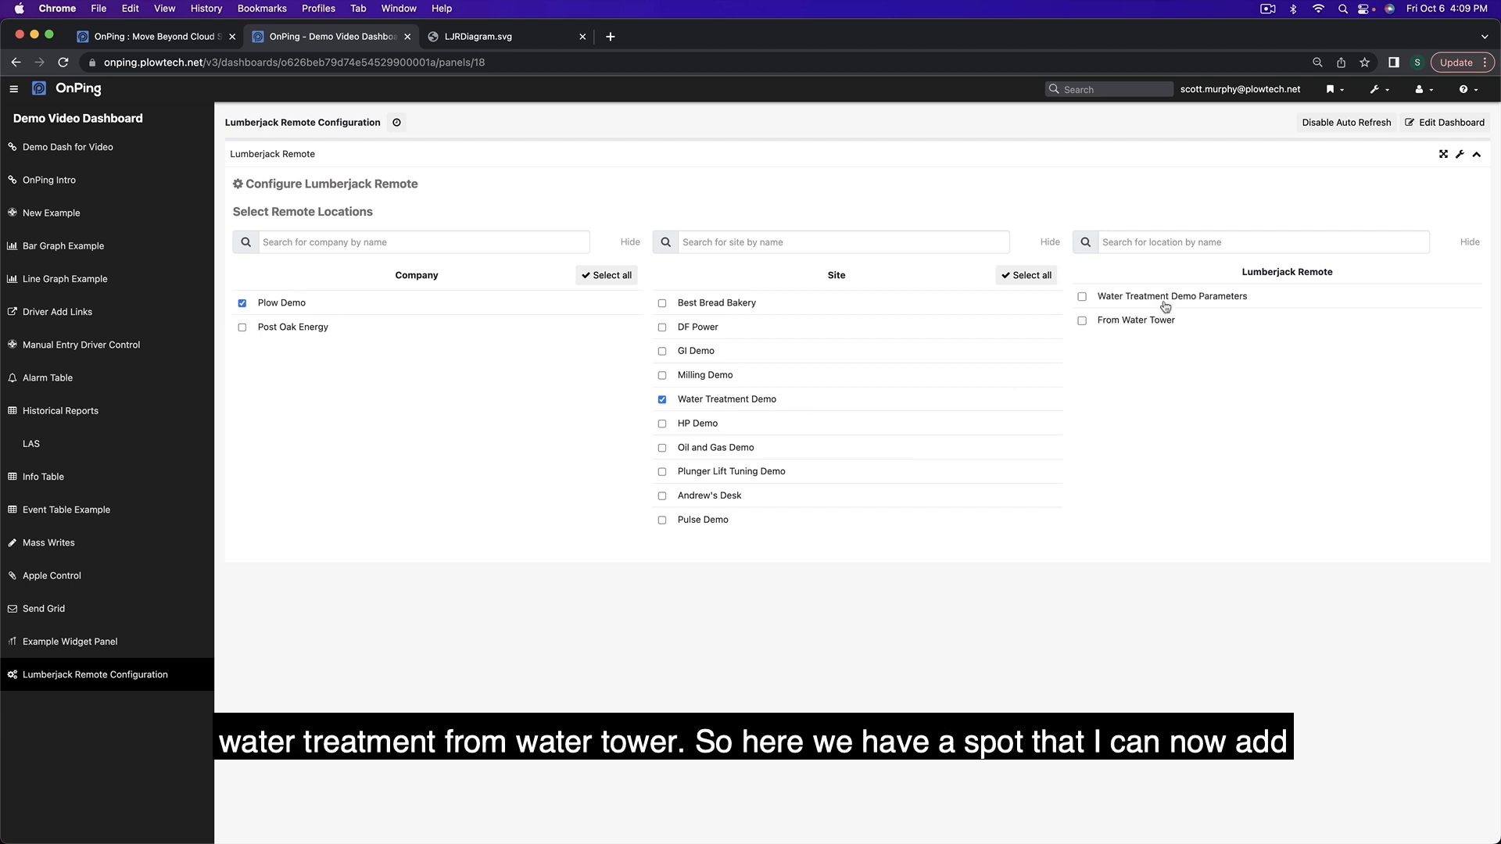
left_click(1156, 327)
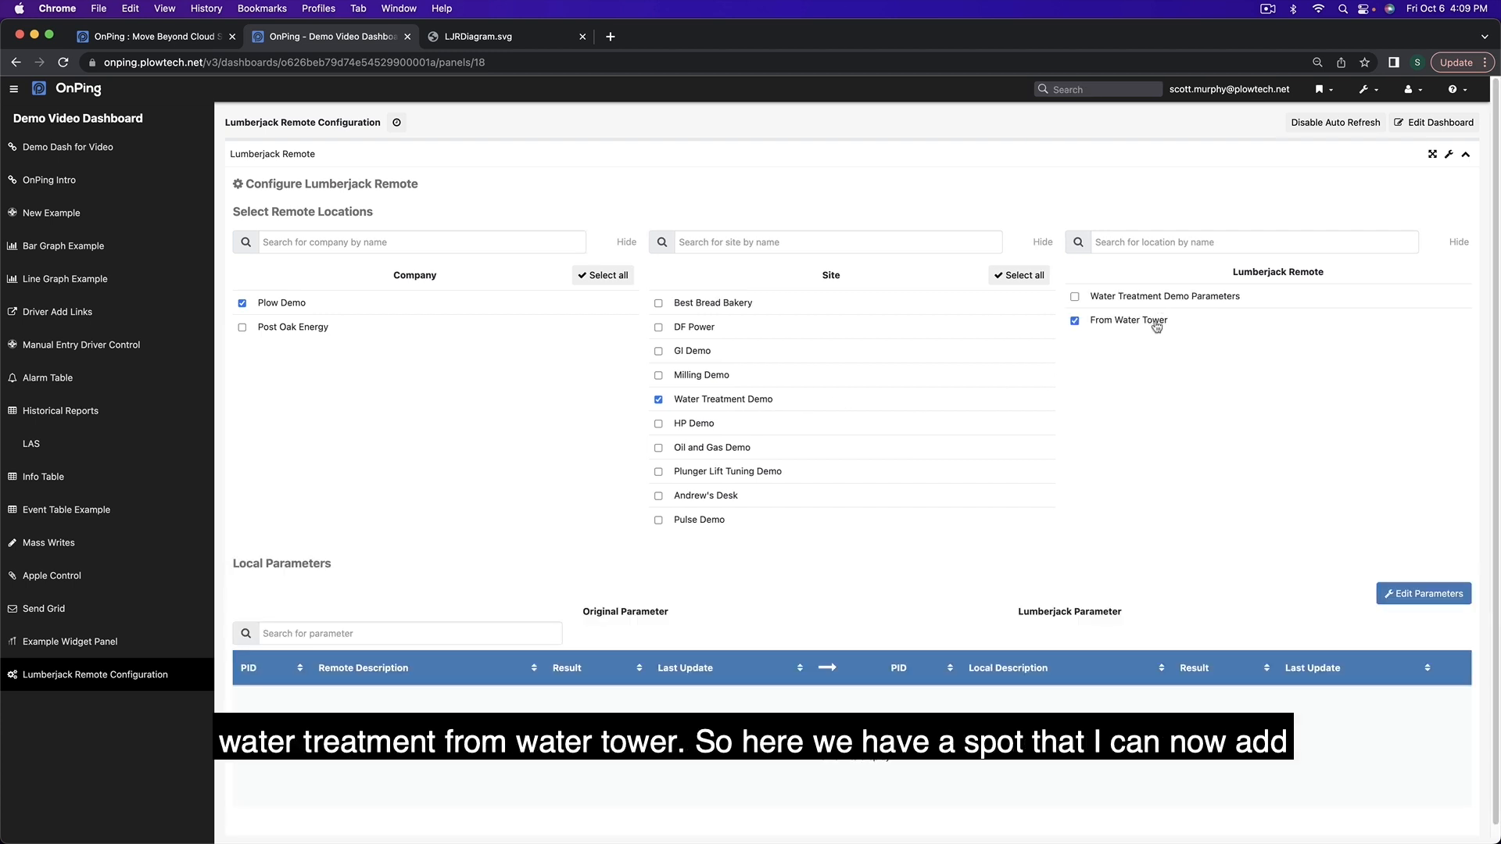
scroll(378, 679, "down", 1)
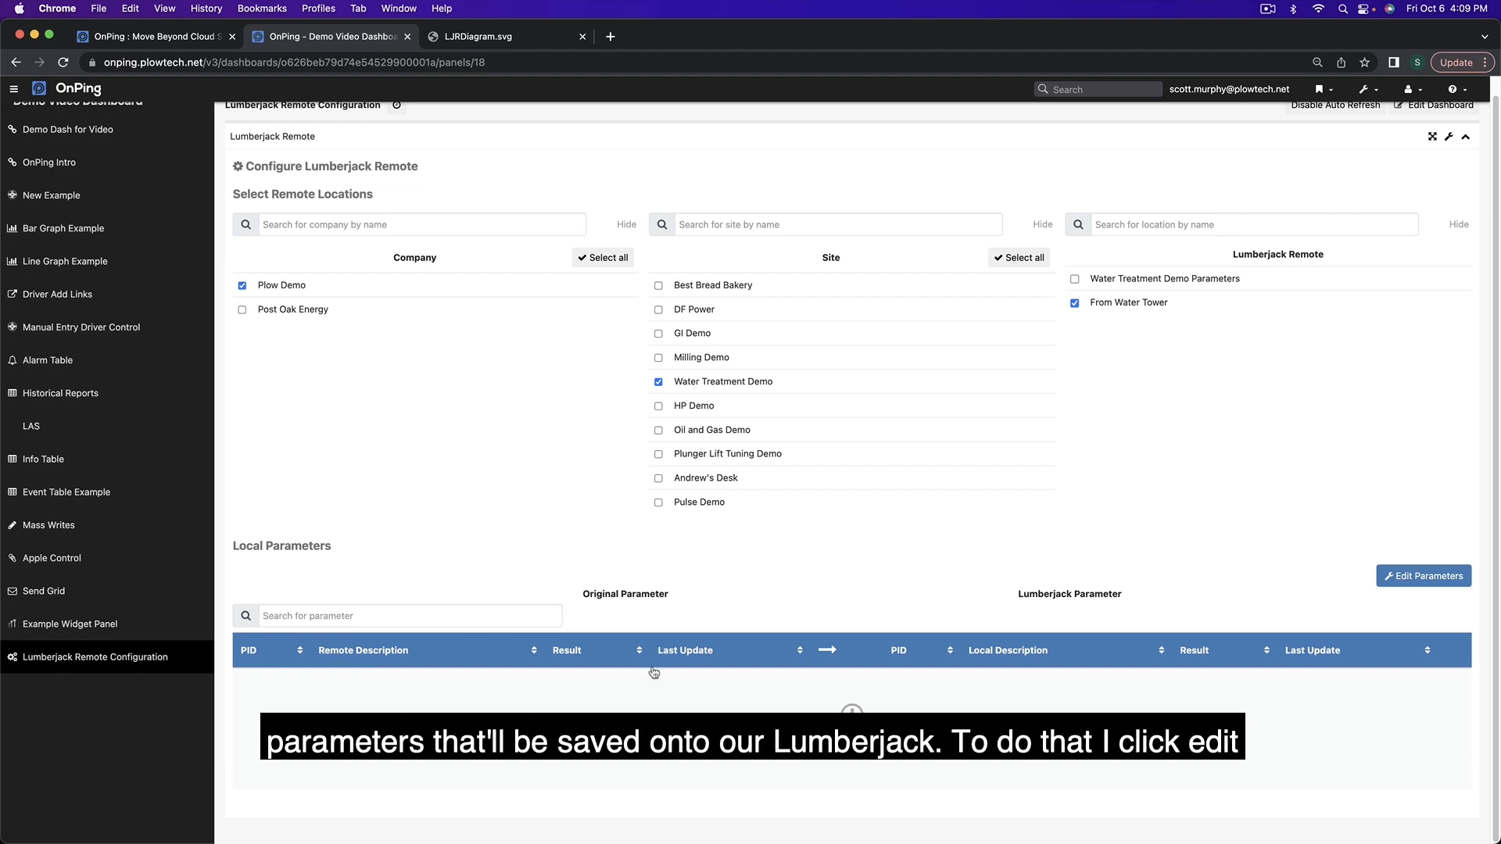
left_click(1427, 577)
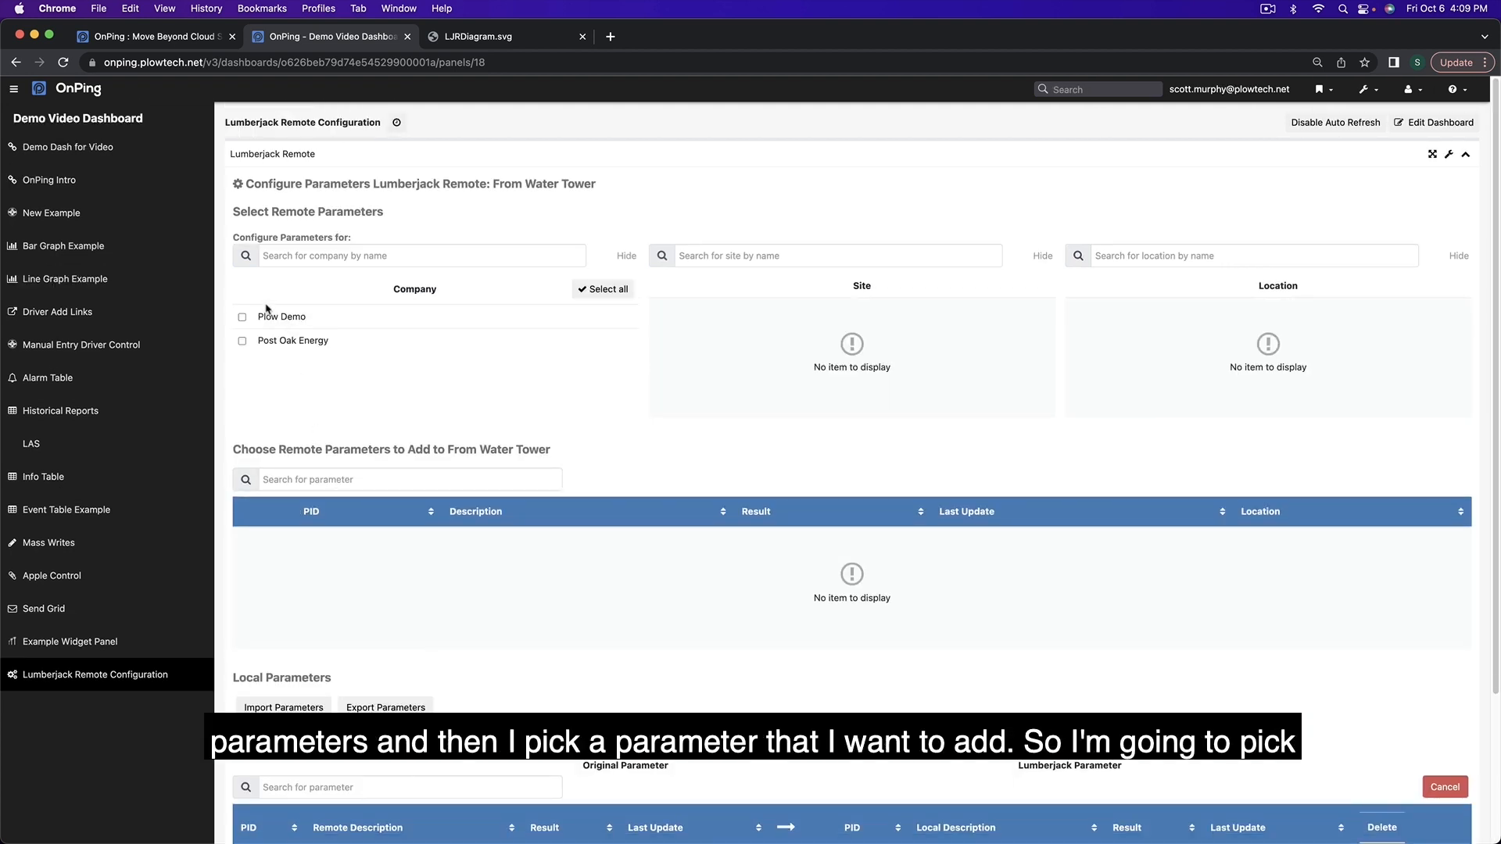
Add the Float - Water Level parameter from Post Oak Energy, Site Name, Idec FC6A to From Water Tower.
left_click(242, 341)
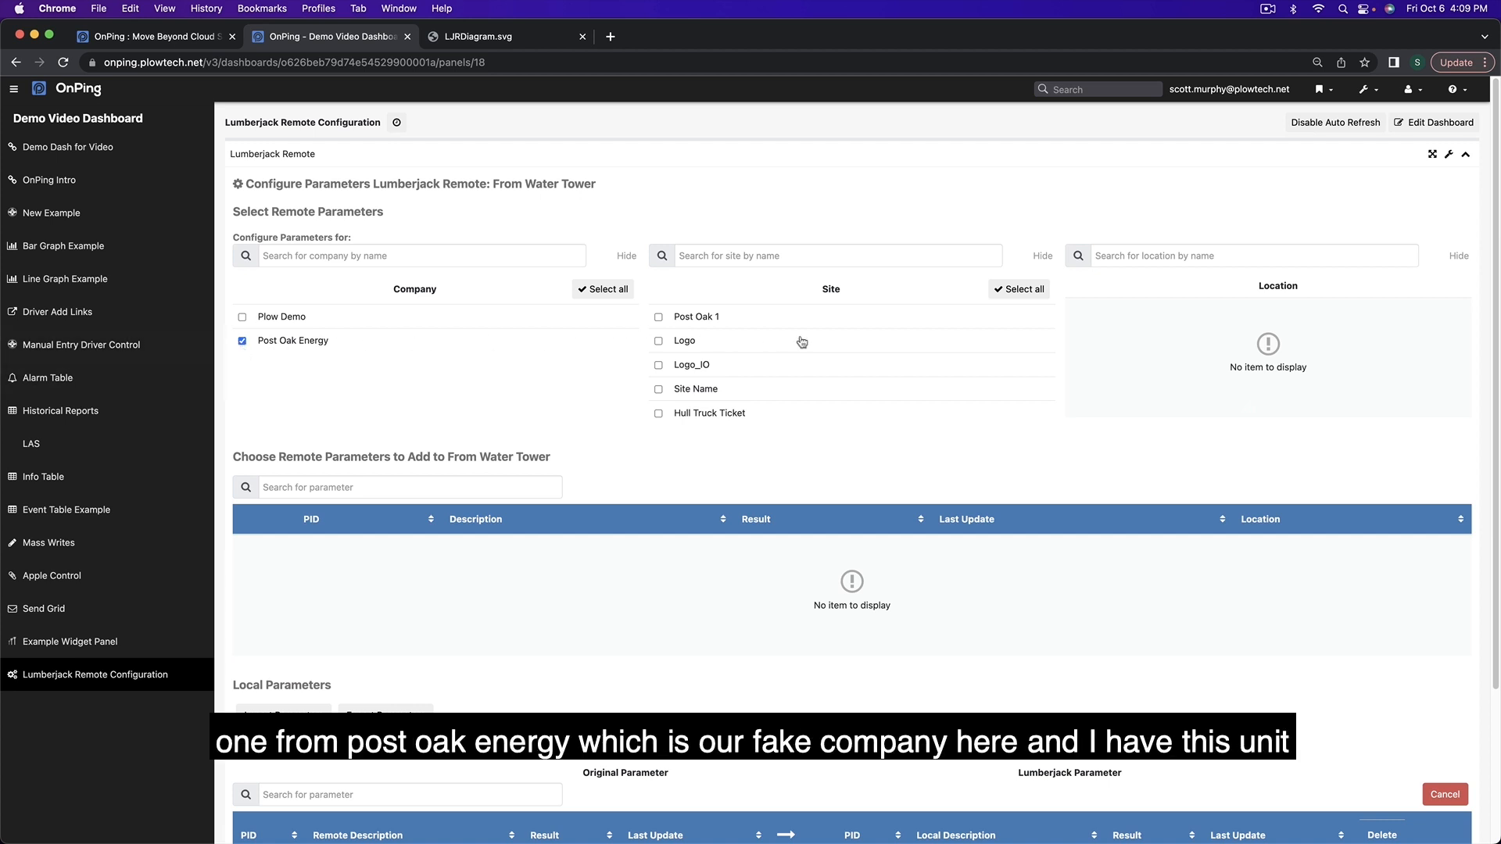
left_click(695, 388)
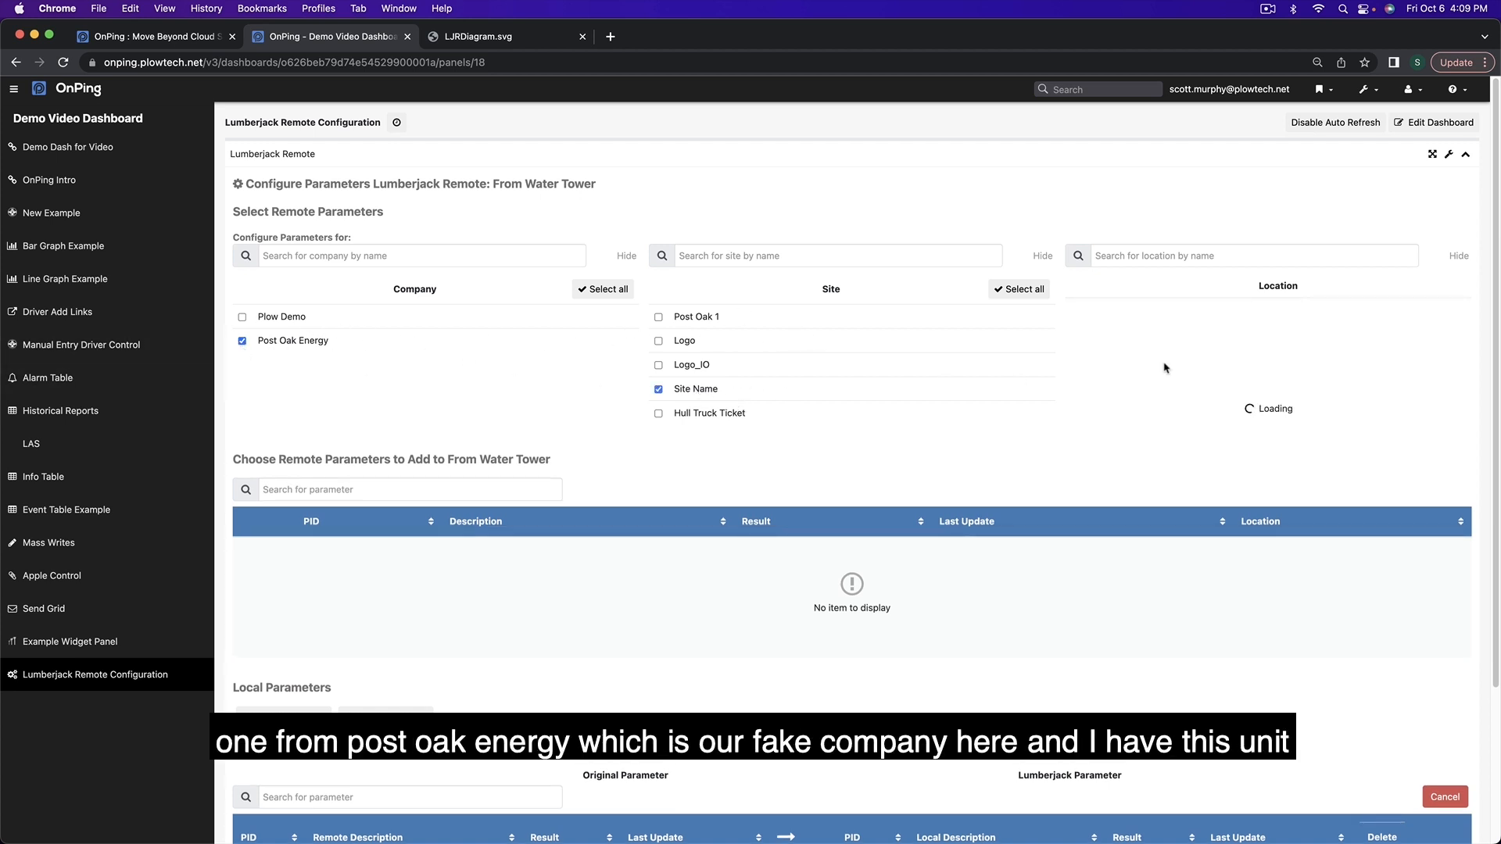
left_click(1075, 389)
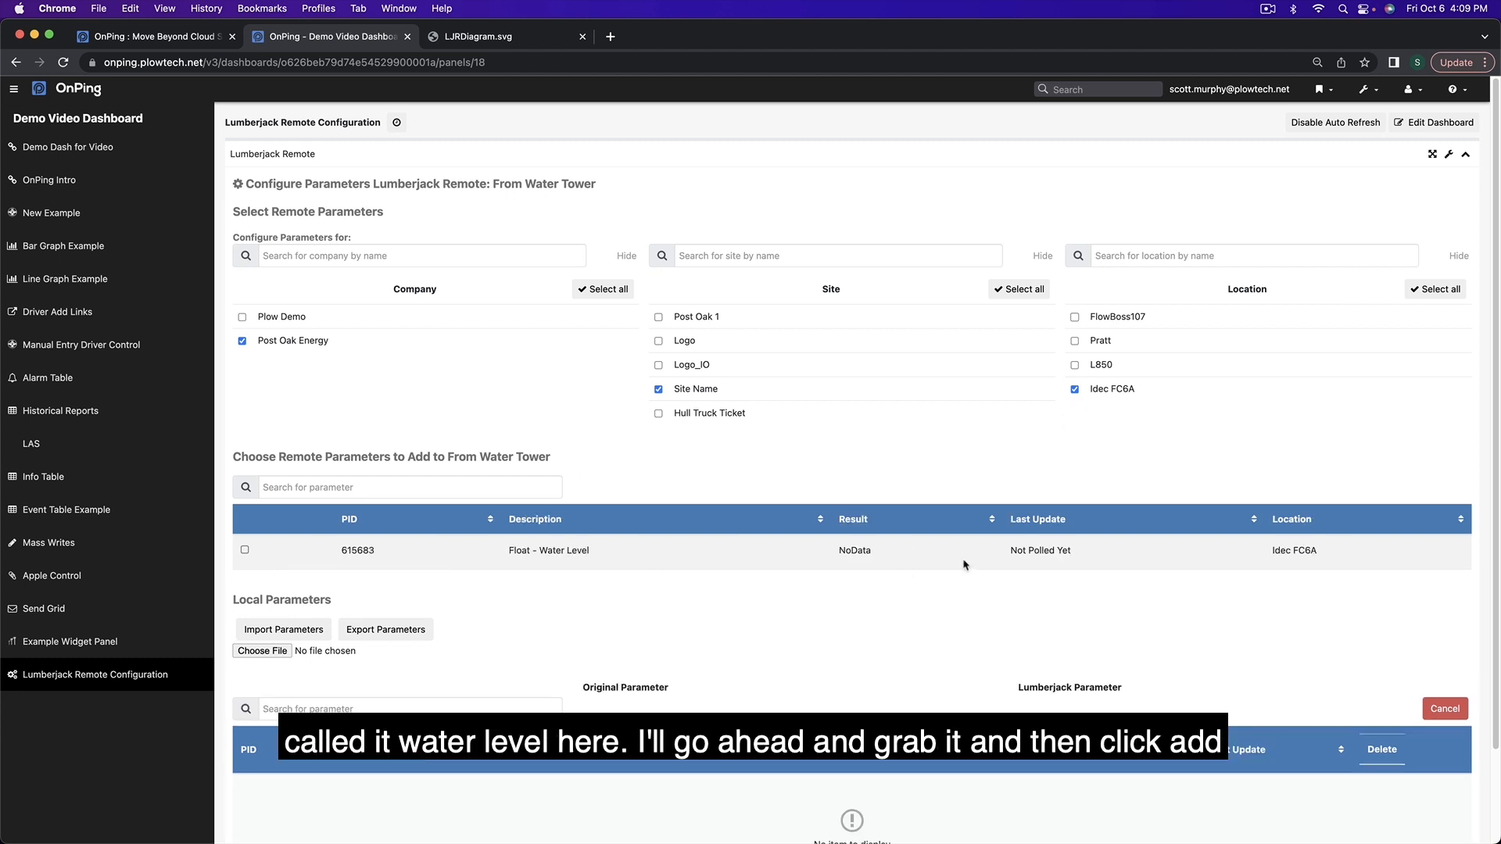
left_click(244, 552)
scroll(245, 552, "down", 3)
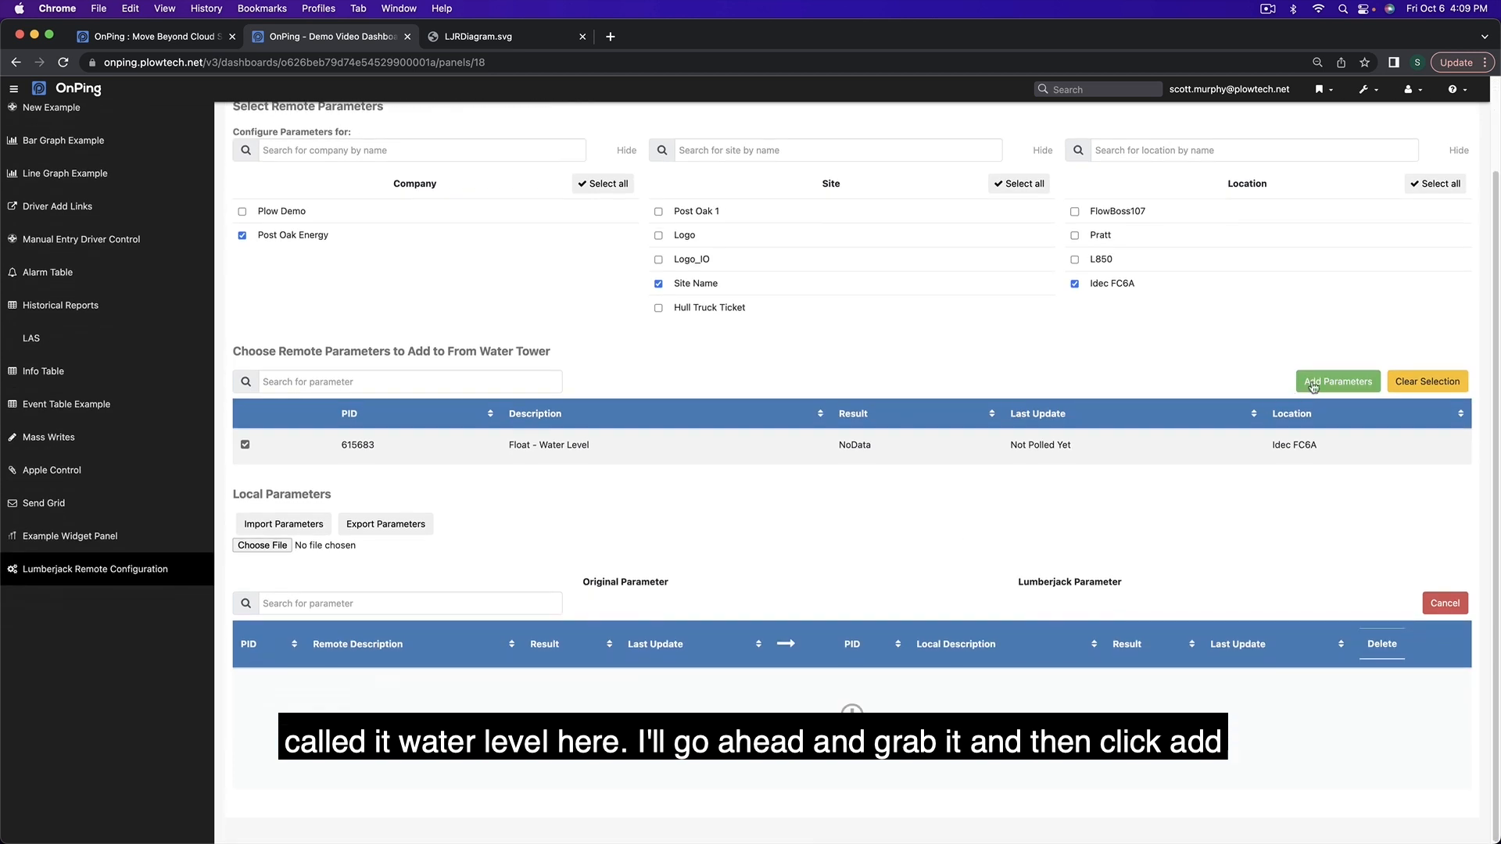
left_click(1312, 383)
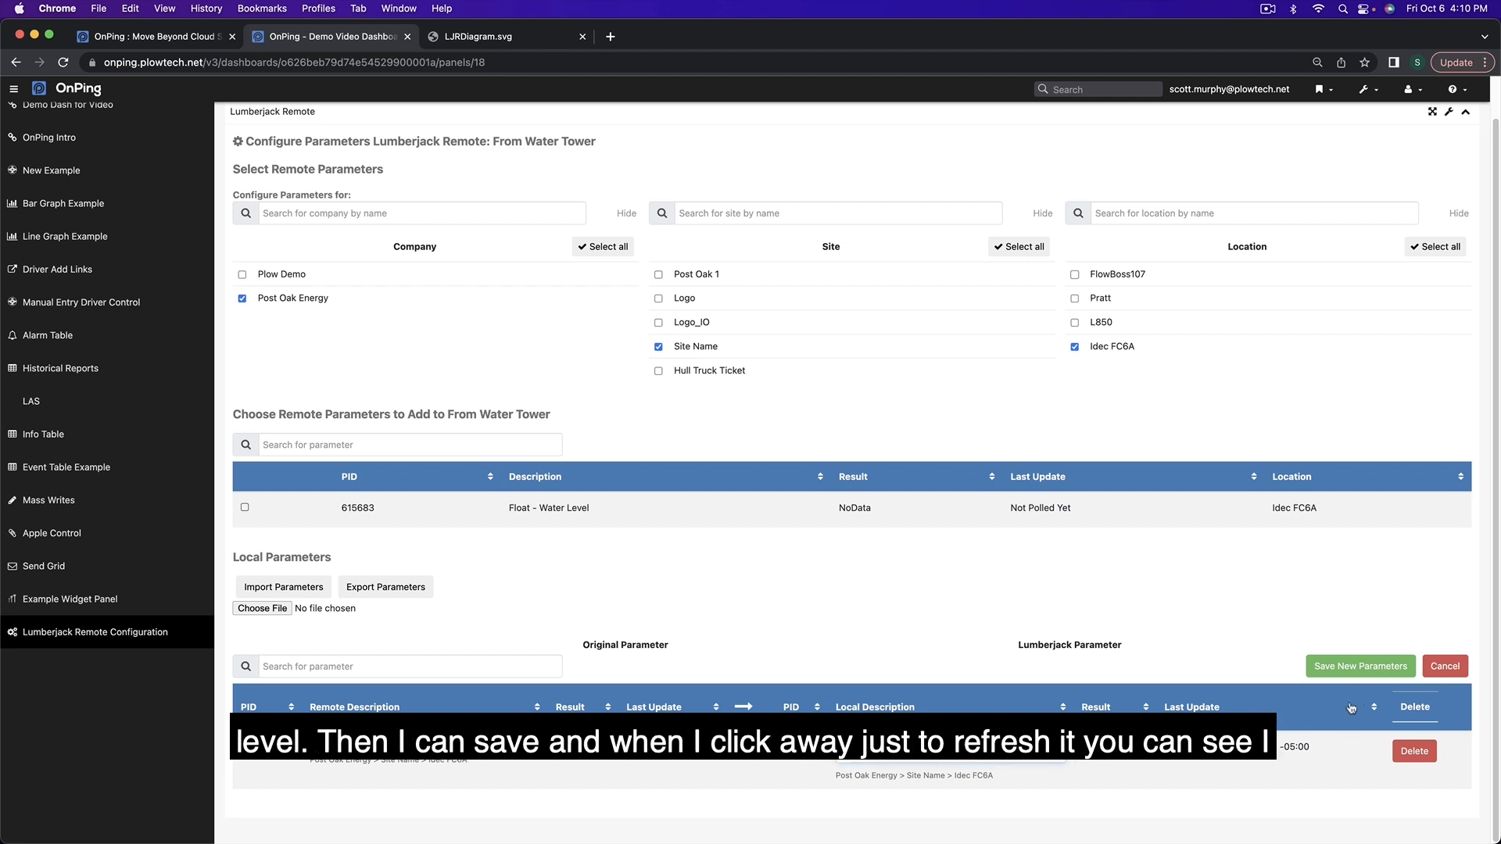
Save the new parameter with the local description Water Level and reselect From Water Tower to refresh its parameter list.
left_click(1360, 677)
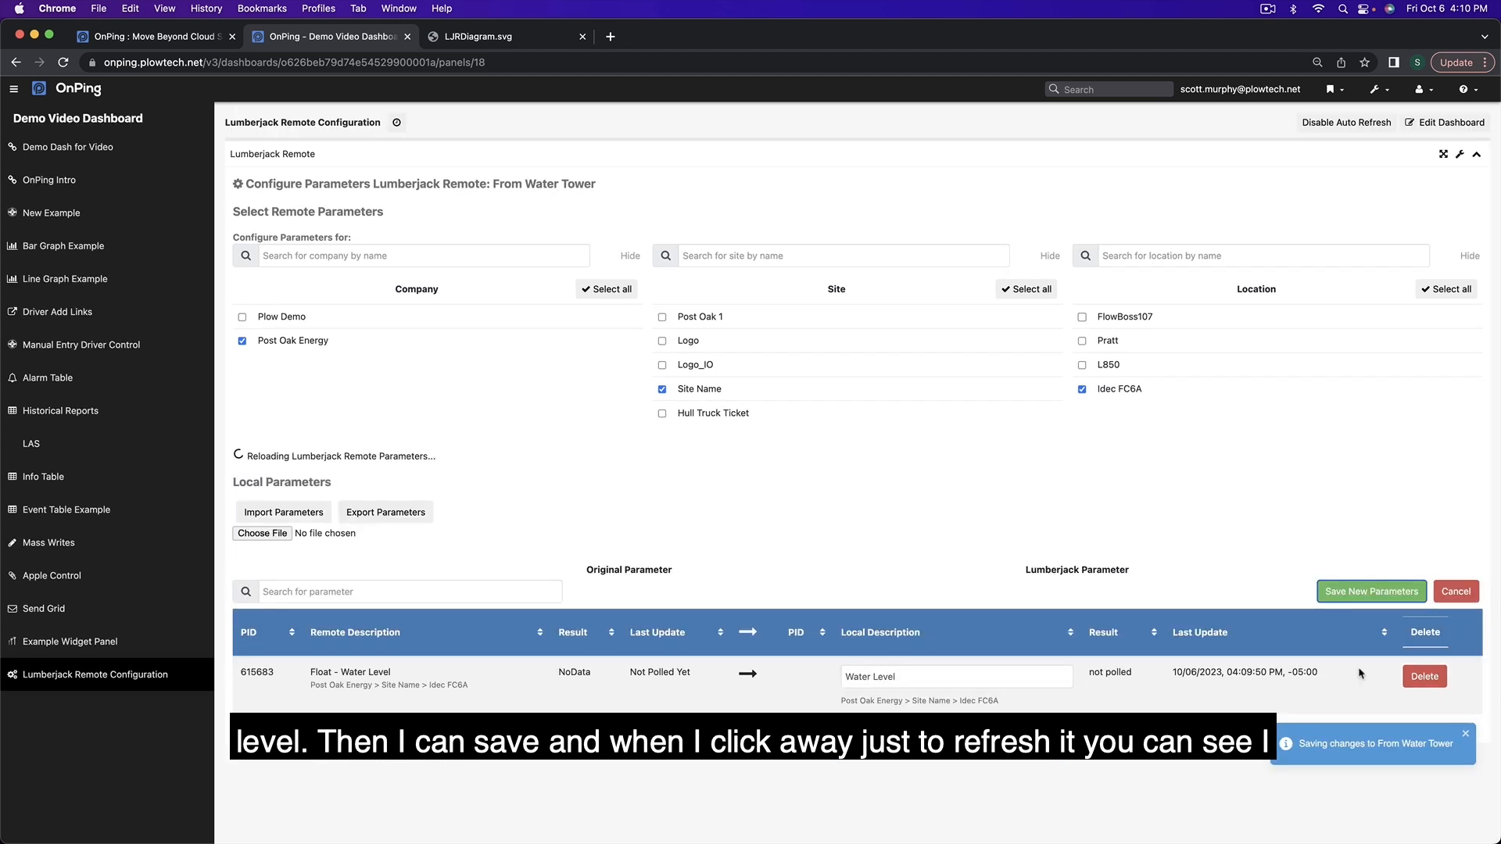
double_click(1121, 321)
left_click(1121, 320)
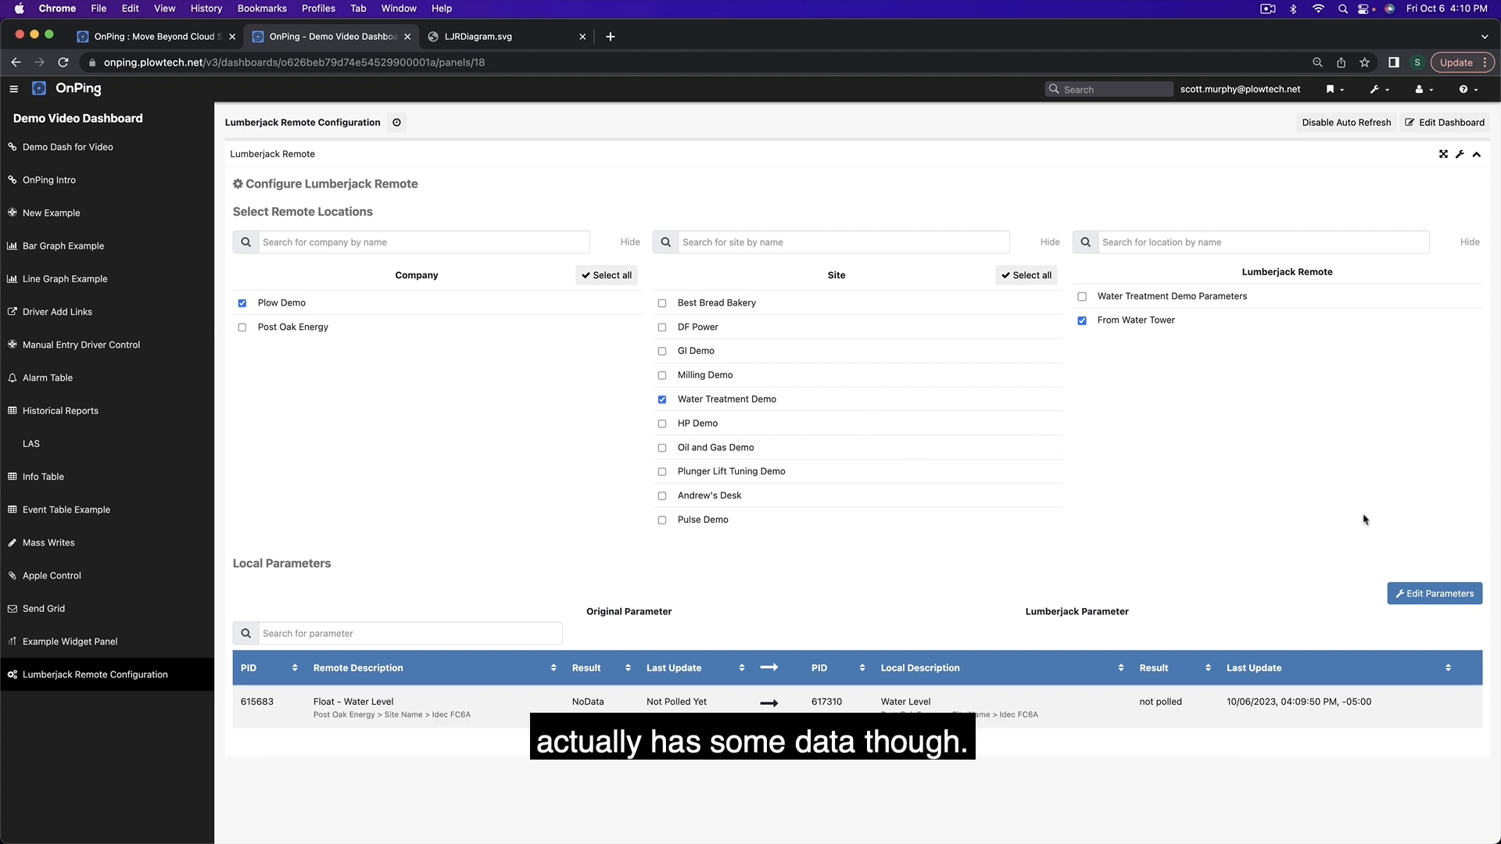
Add Pratt's Dummy 1 parameter to From Water Tower, selecting all locations under Post Oak Energy, Site Name and sorting by last update.
left_click(1415, 594)
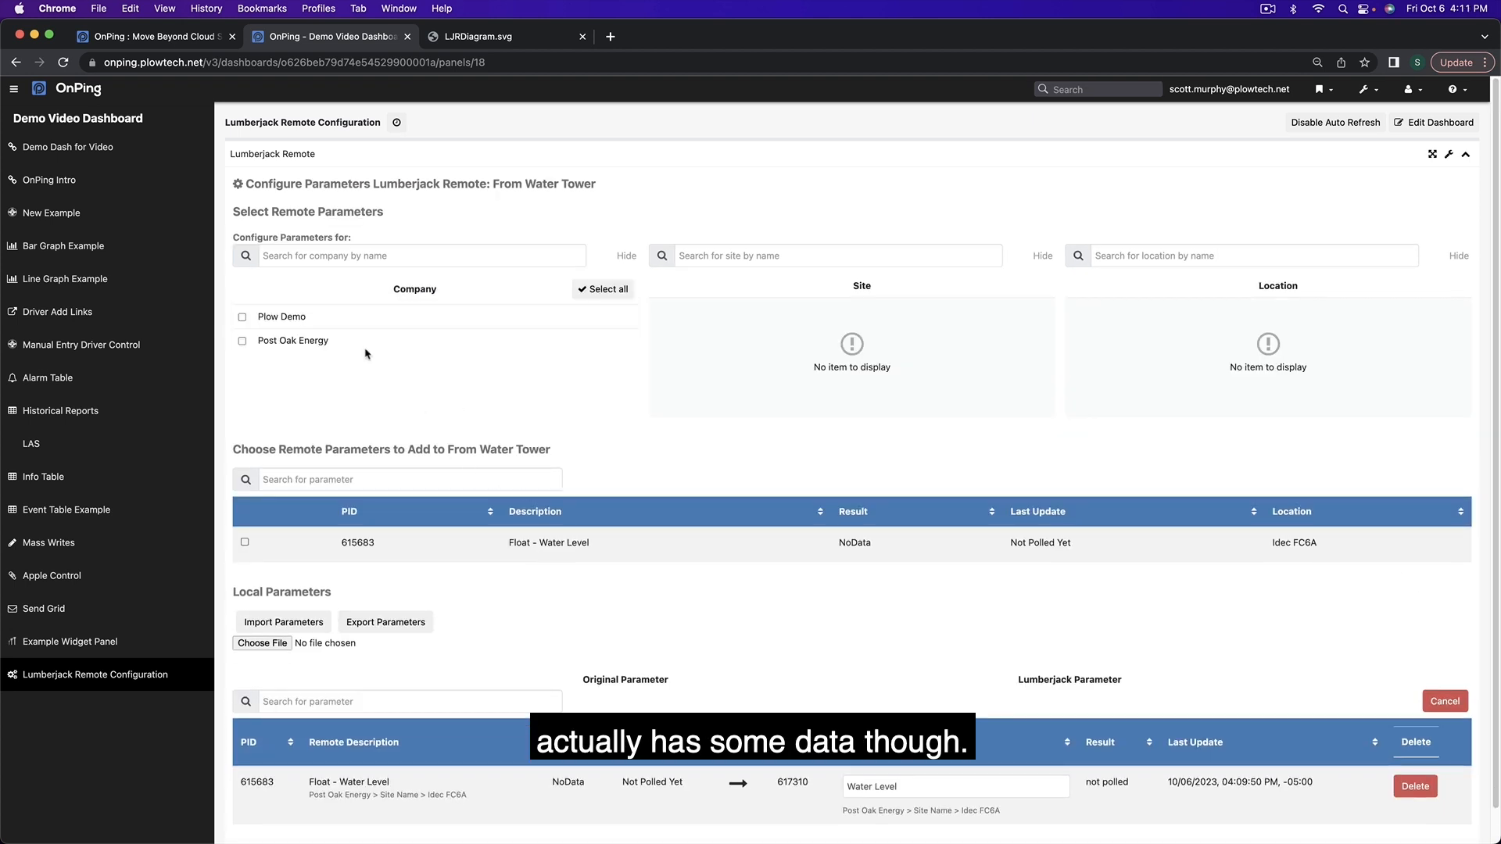
left_click(326, 341)
left_click(755, 397)
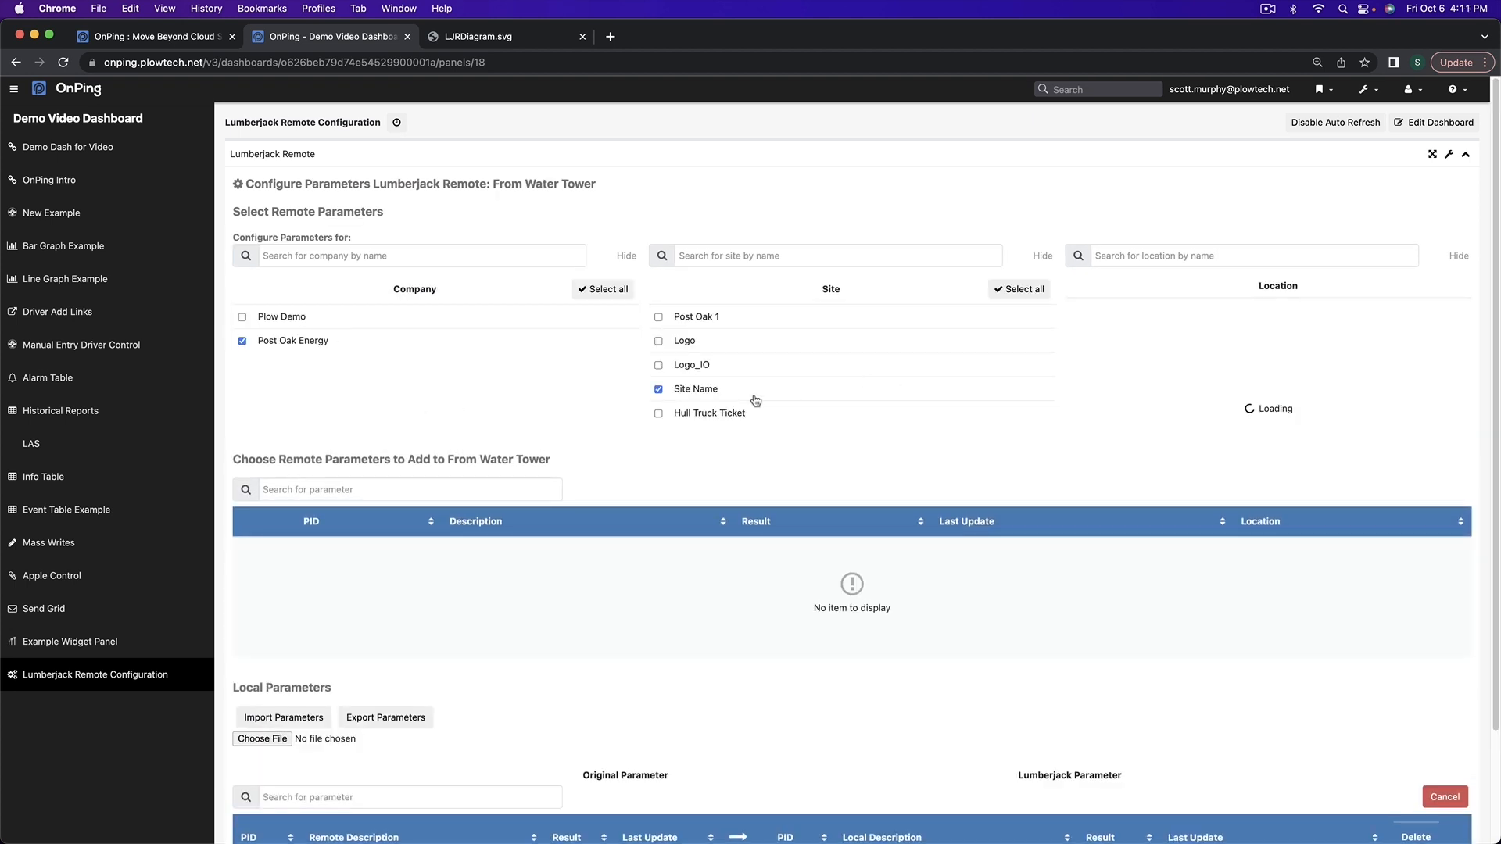
left_click(1432, 289)
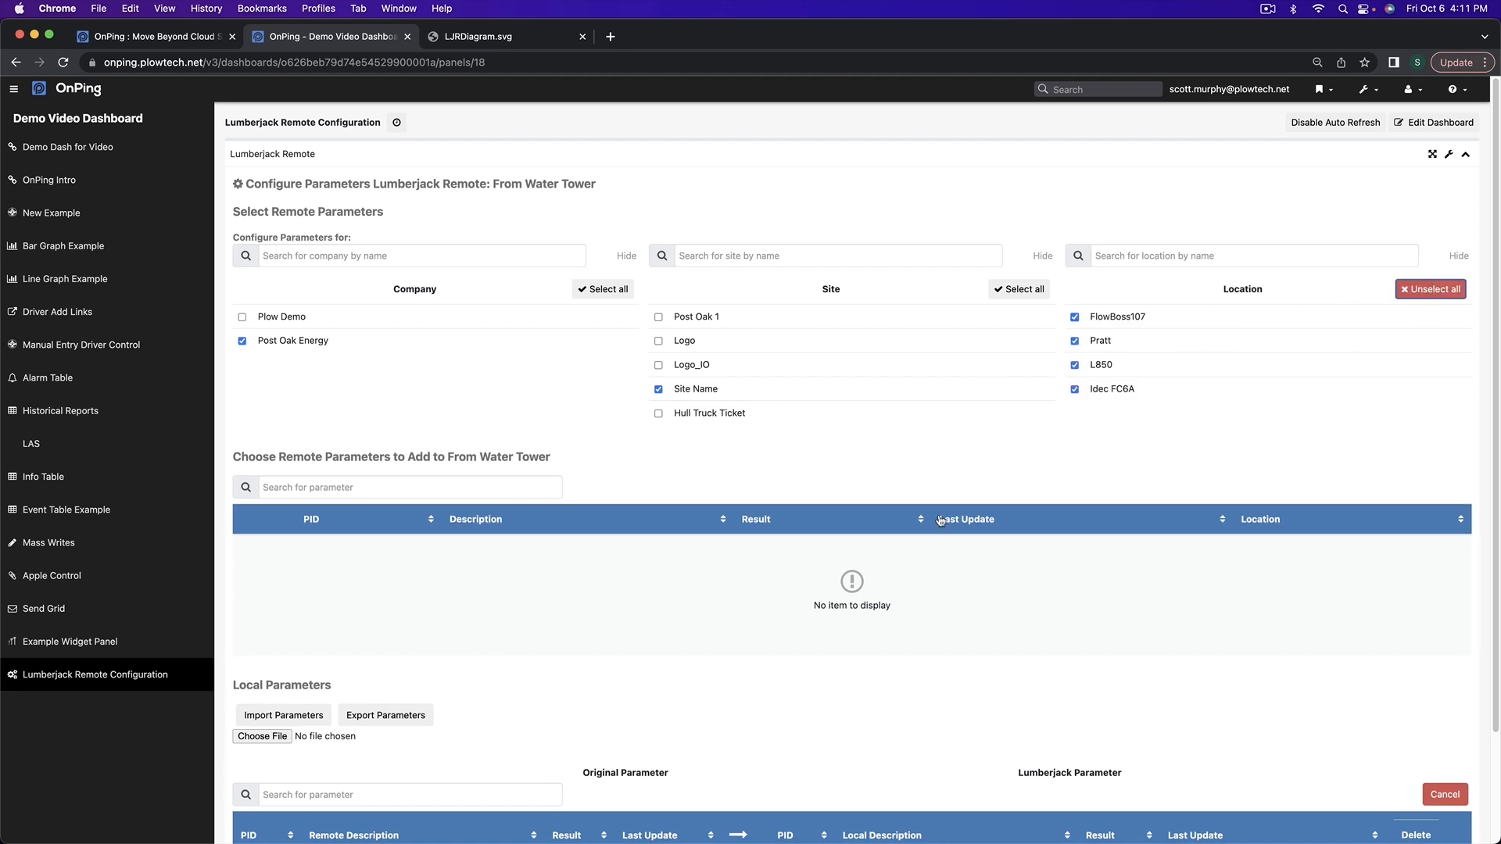
left_click(966, 520)
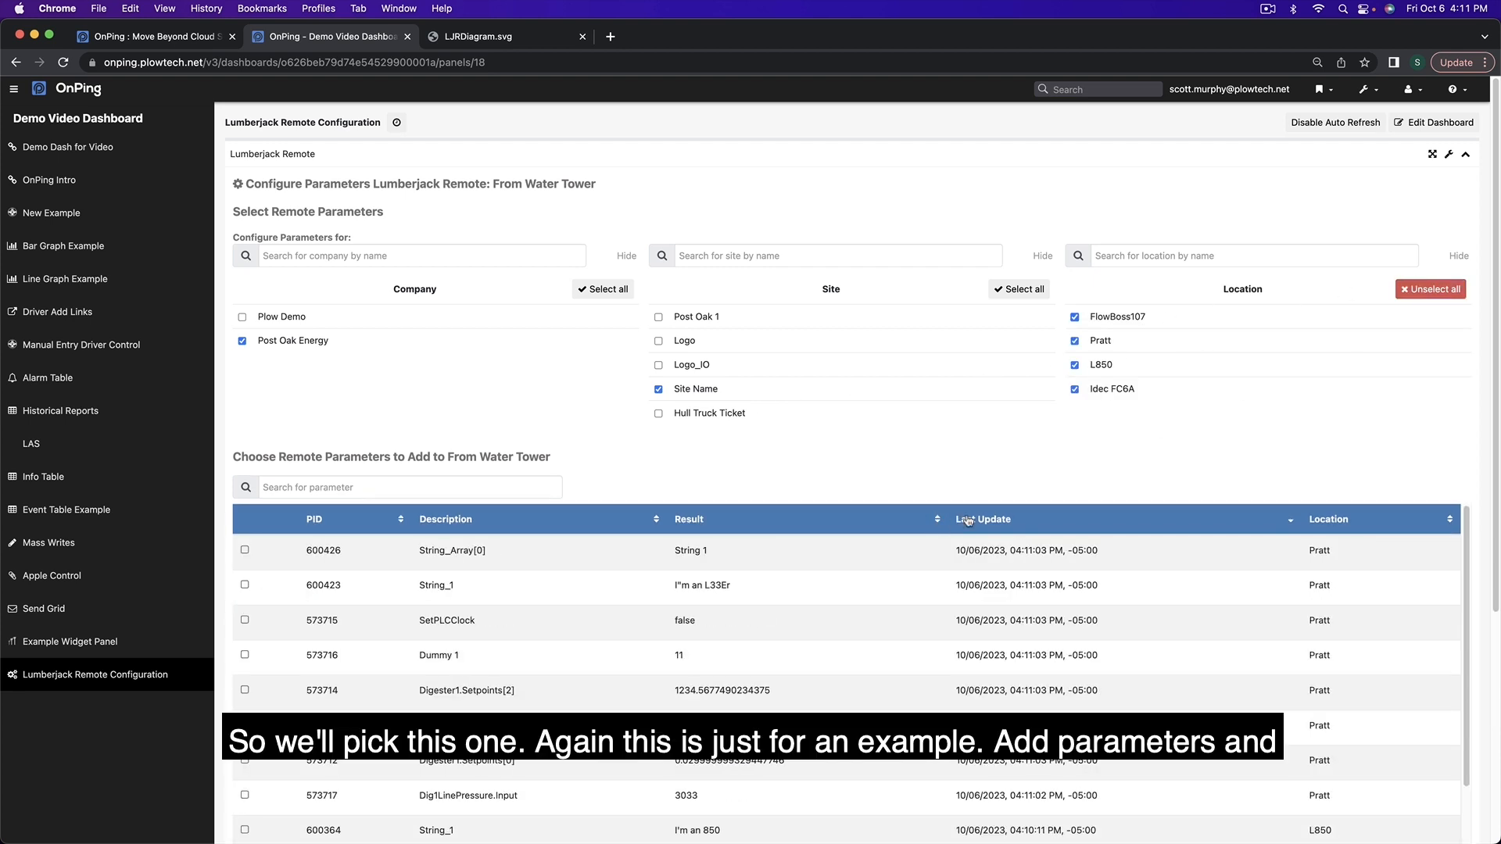
left_click(245, 656)
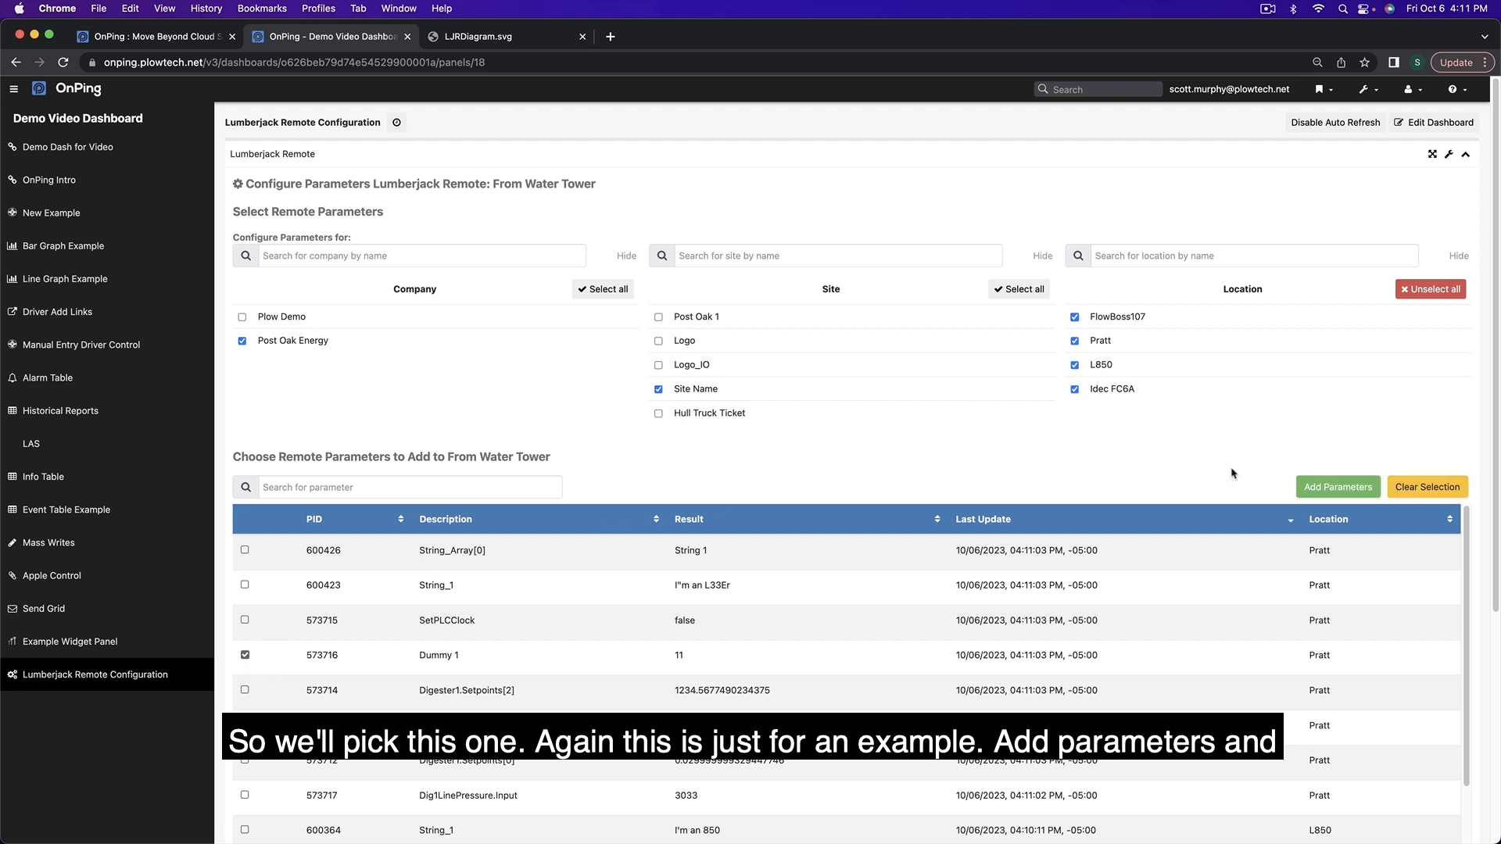
left_click(1338, 486)
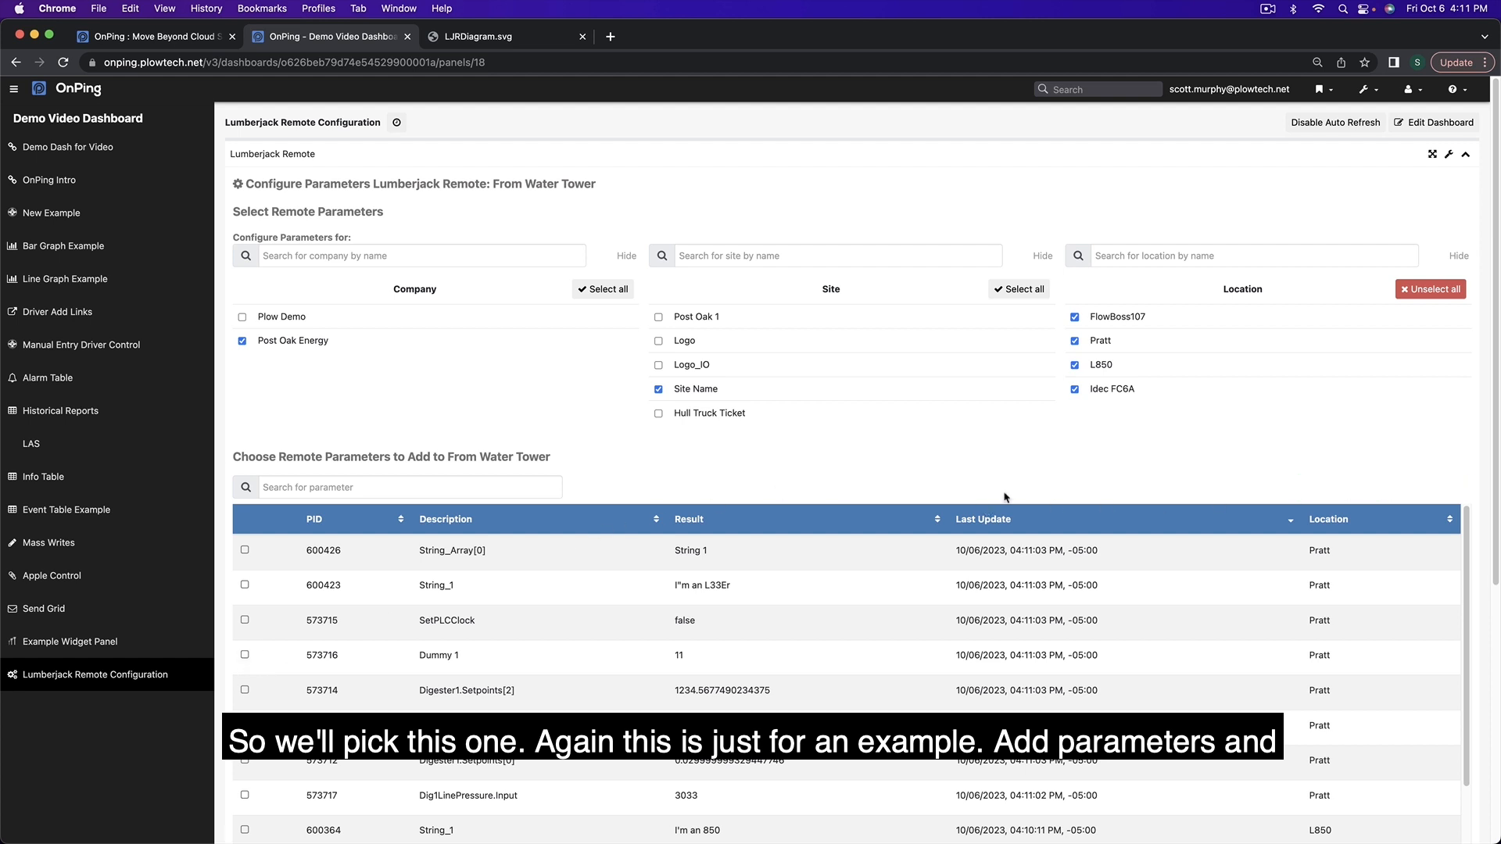
Give the Dummy 1 parameter the local description Water Level 2 and save the new parameters of From Water Tower.
scroll(1006, 498, "down", 5)
scroll(1316, 536, "up", 5)
scroll(1313, 536, "up", 5)
scroll(1306, 536, "down", 2)
scroll(1307, 536, "down", 5)
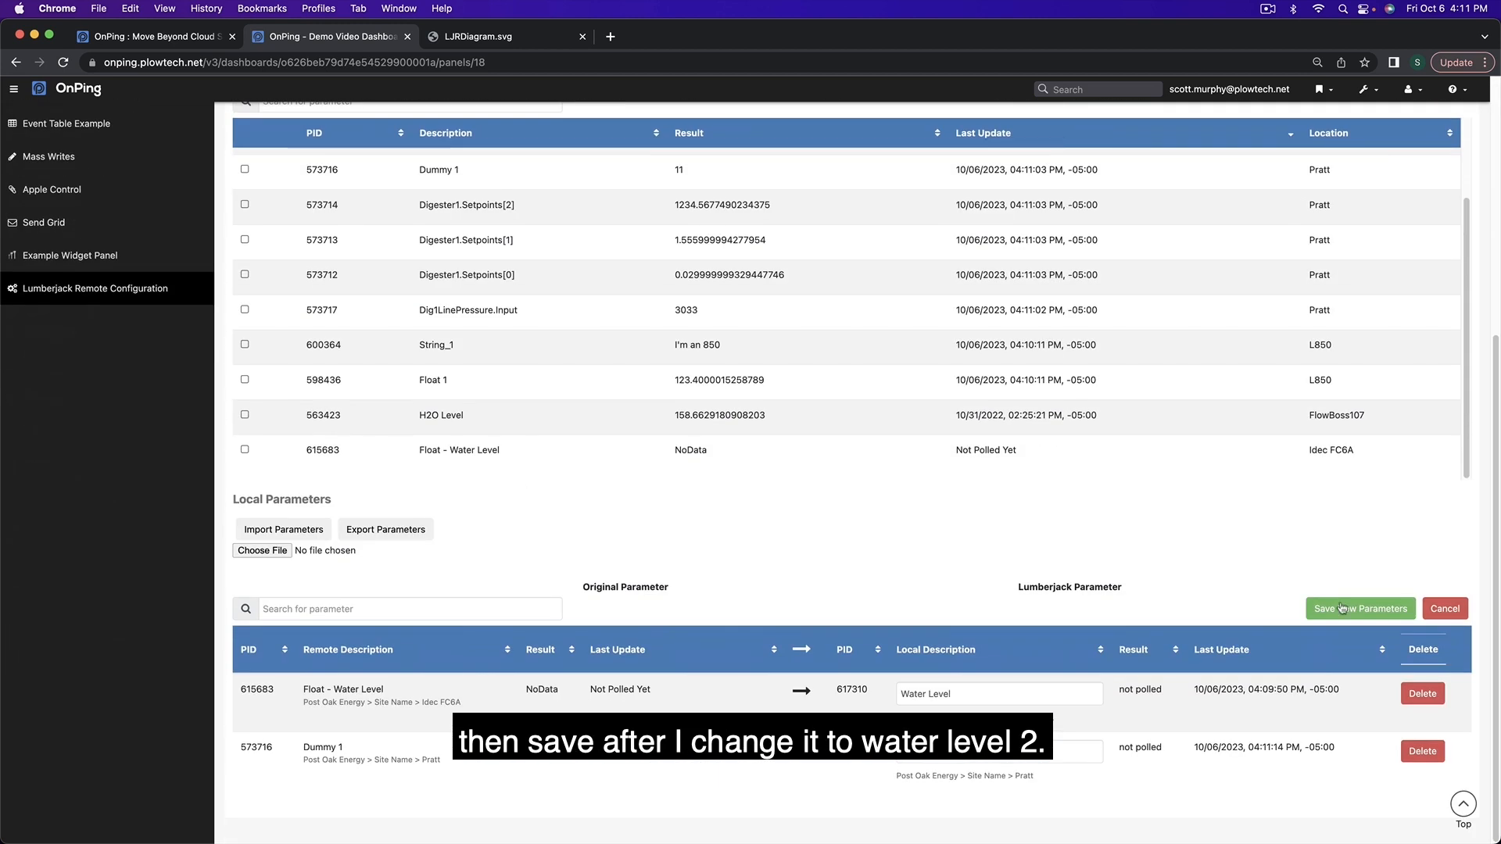
left_click(963, 750)
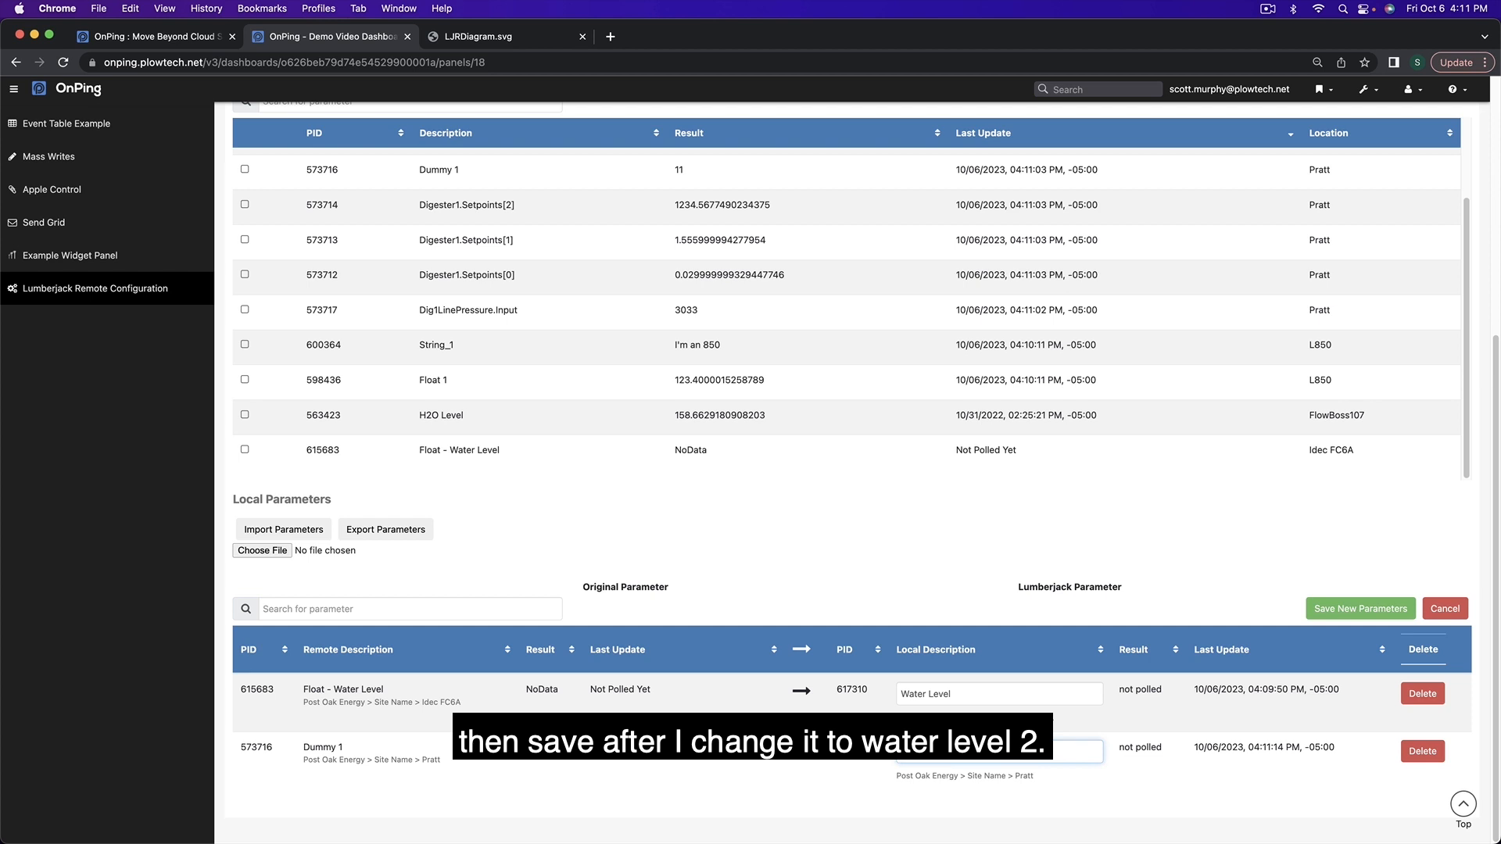
left_click(1352, 612)
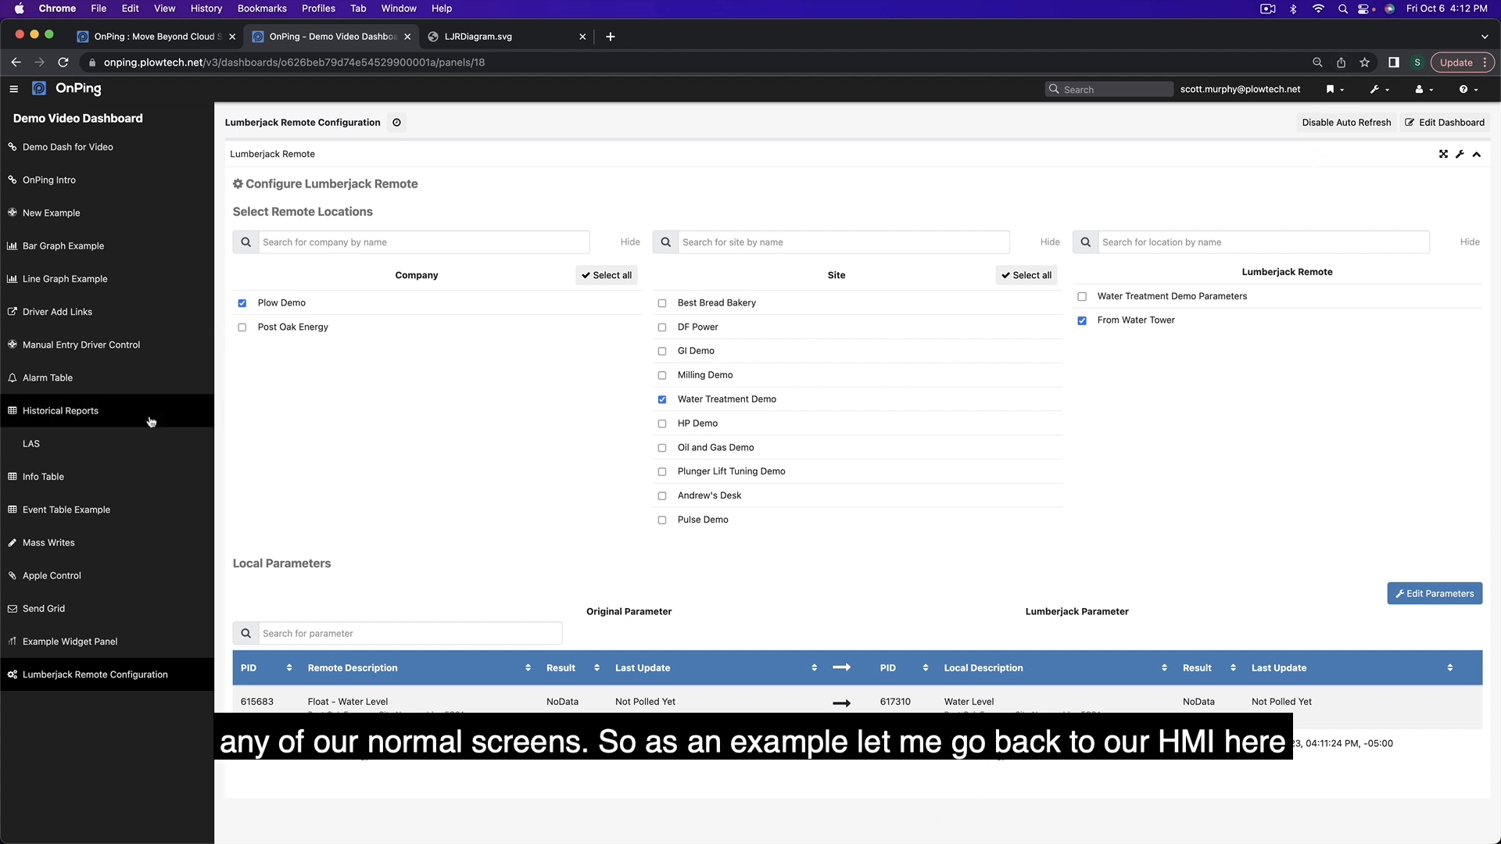
Put the Main HMI Screen of the New Example dashboard into editing and start a new indicator, opening its parameter selection.
left_click(57, 216)
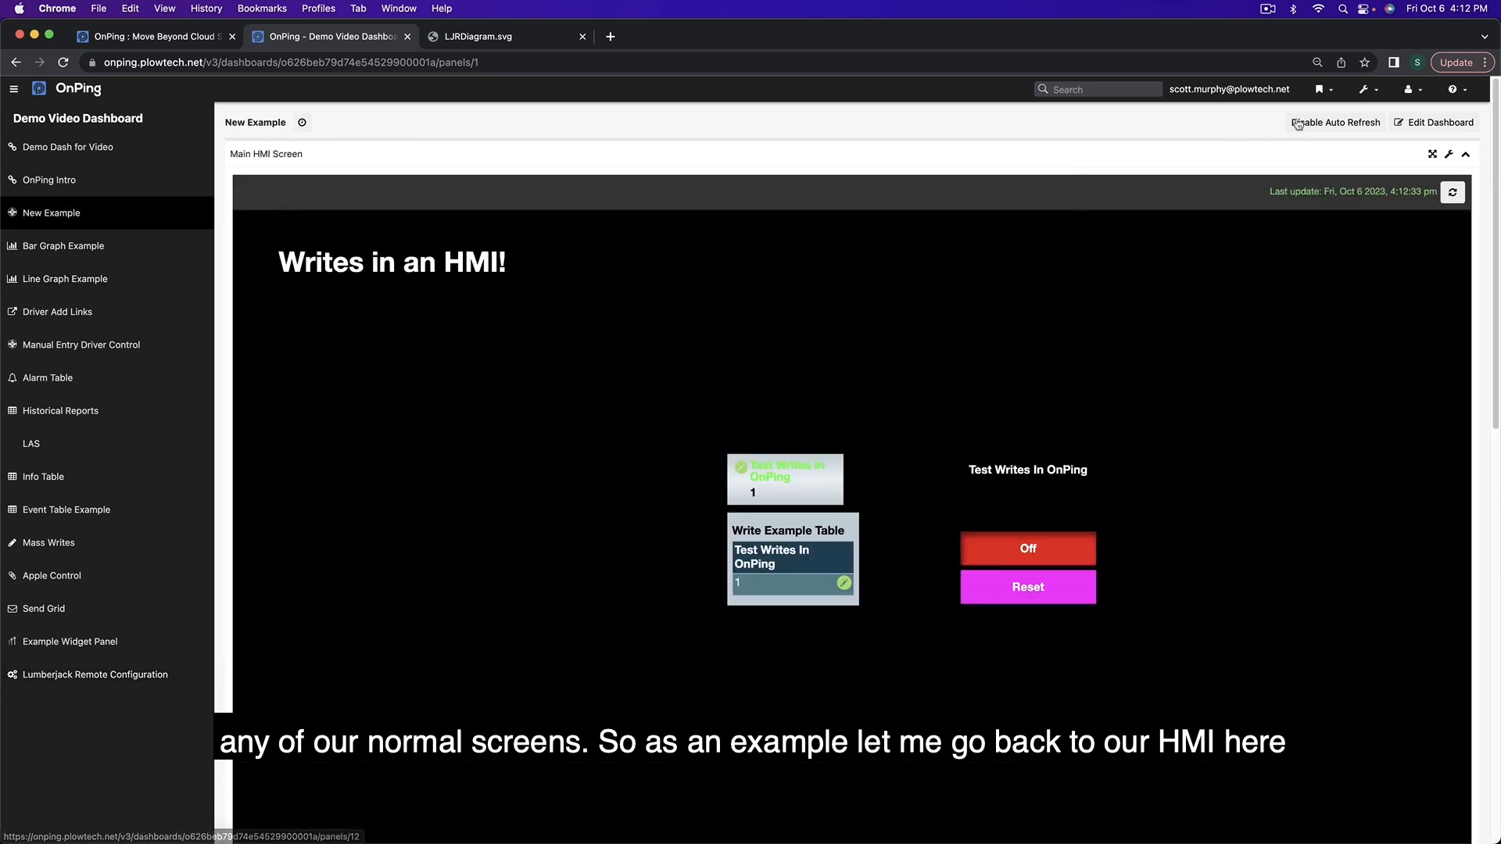
left_click(1448, 154)
left_click(249, 216)
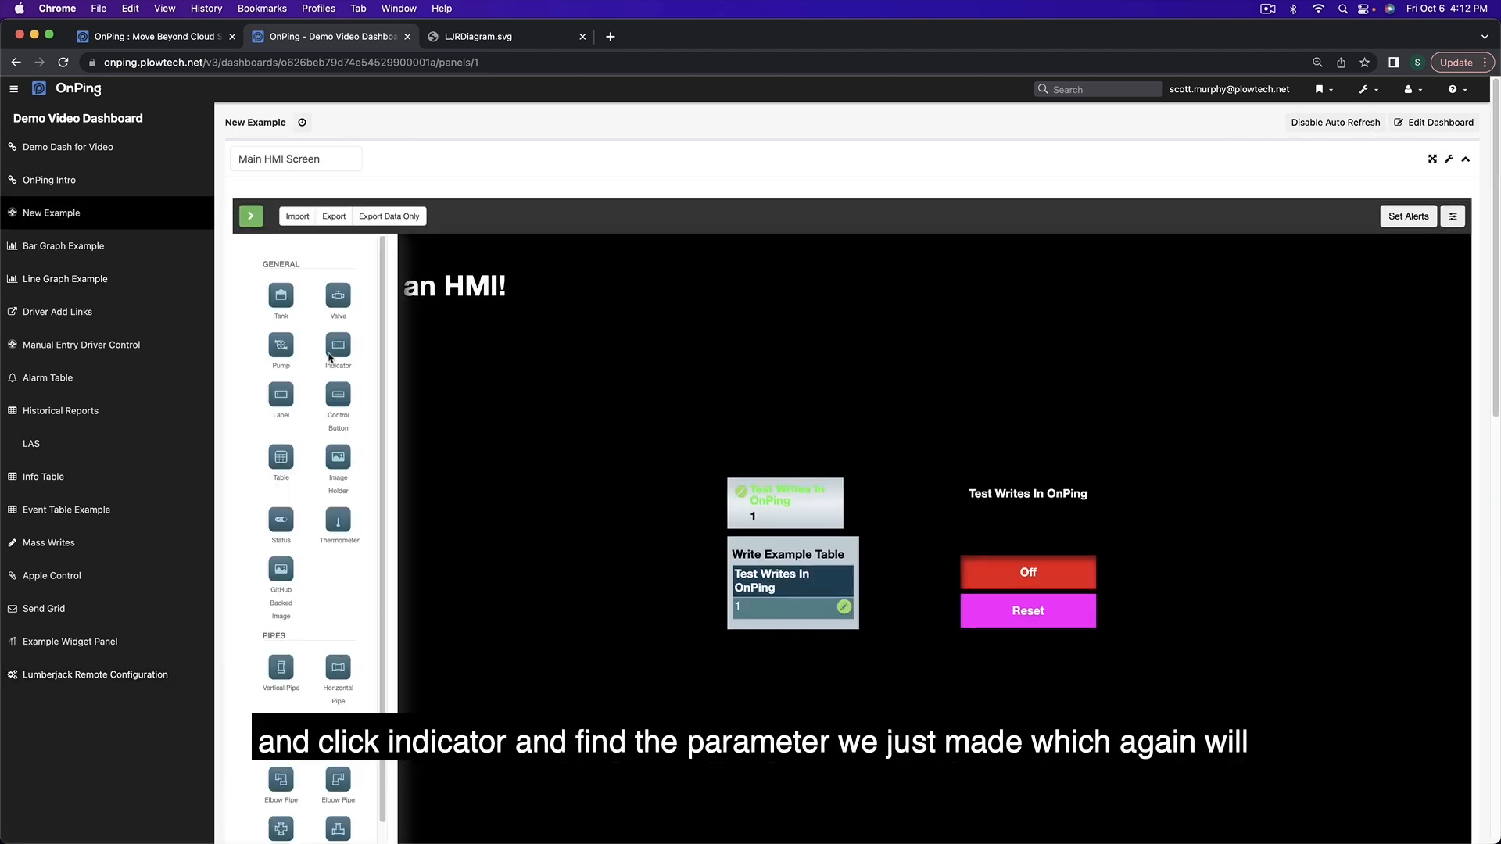
left_click(337, 345)
left_click(1434, 451)
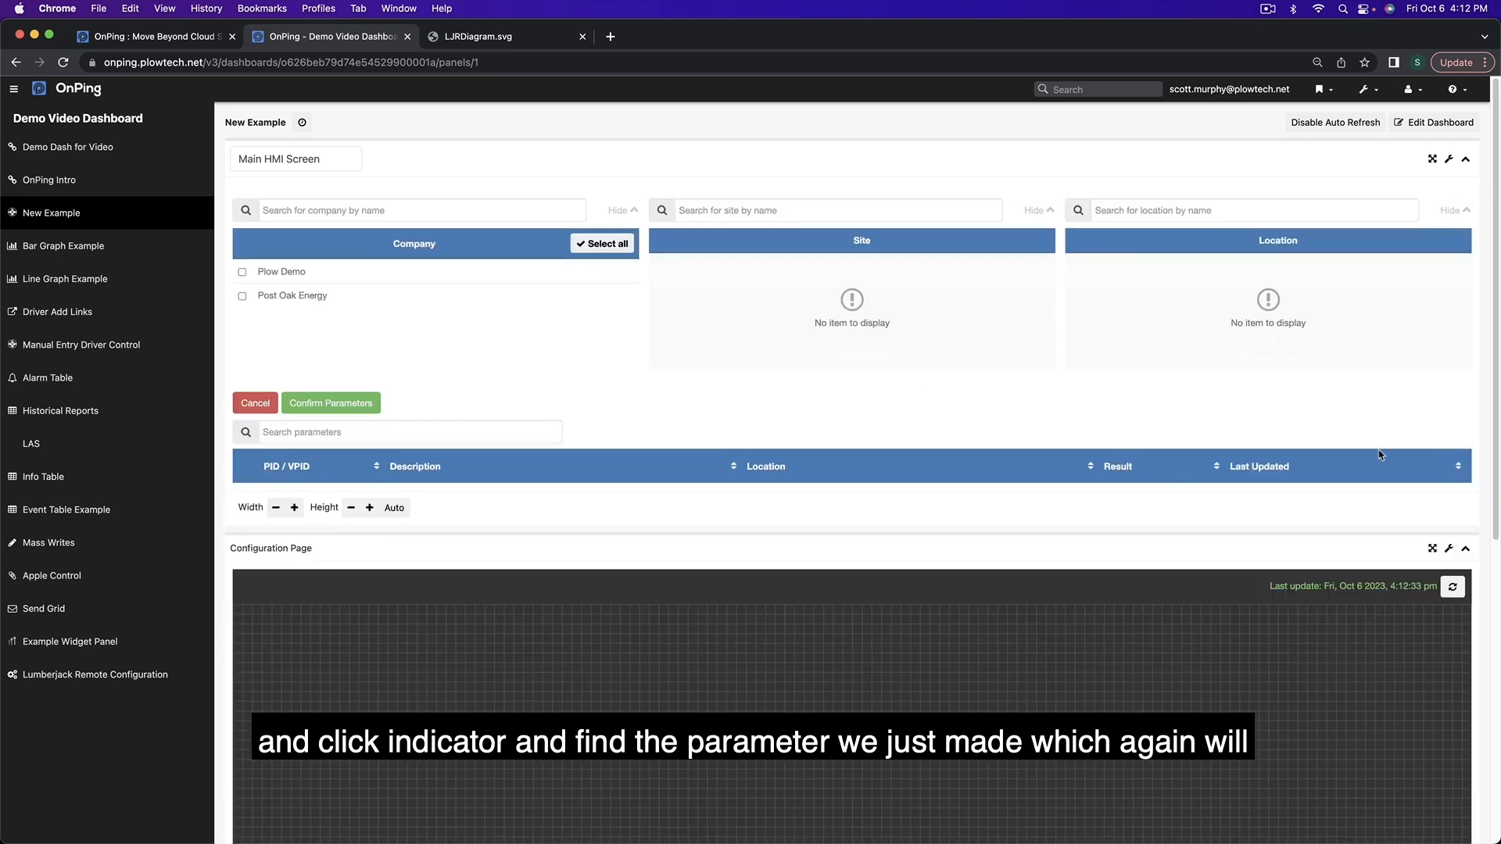
Assign the Water Level 2 parameter from Plow Demo, Water Treatment Demo, From Water Tower to the indicator.
left_click(321, 274)
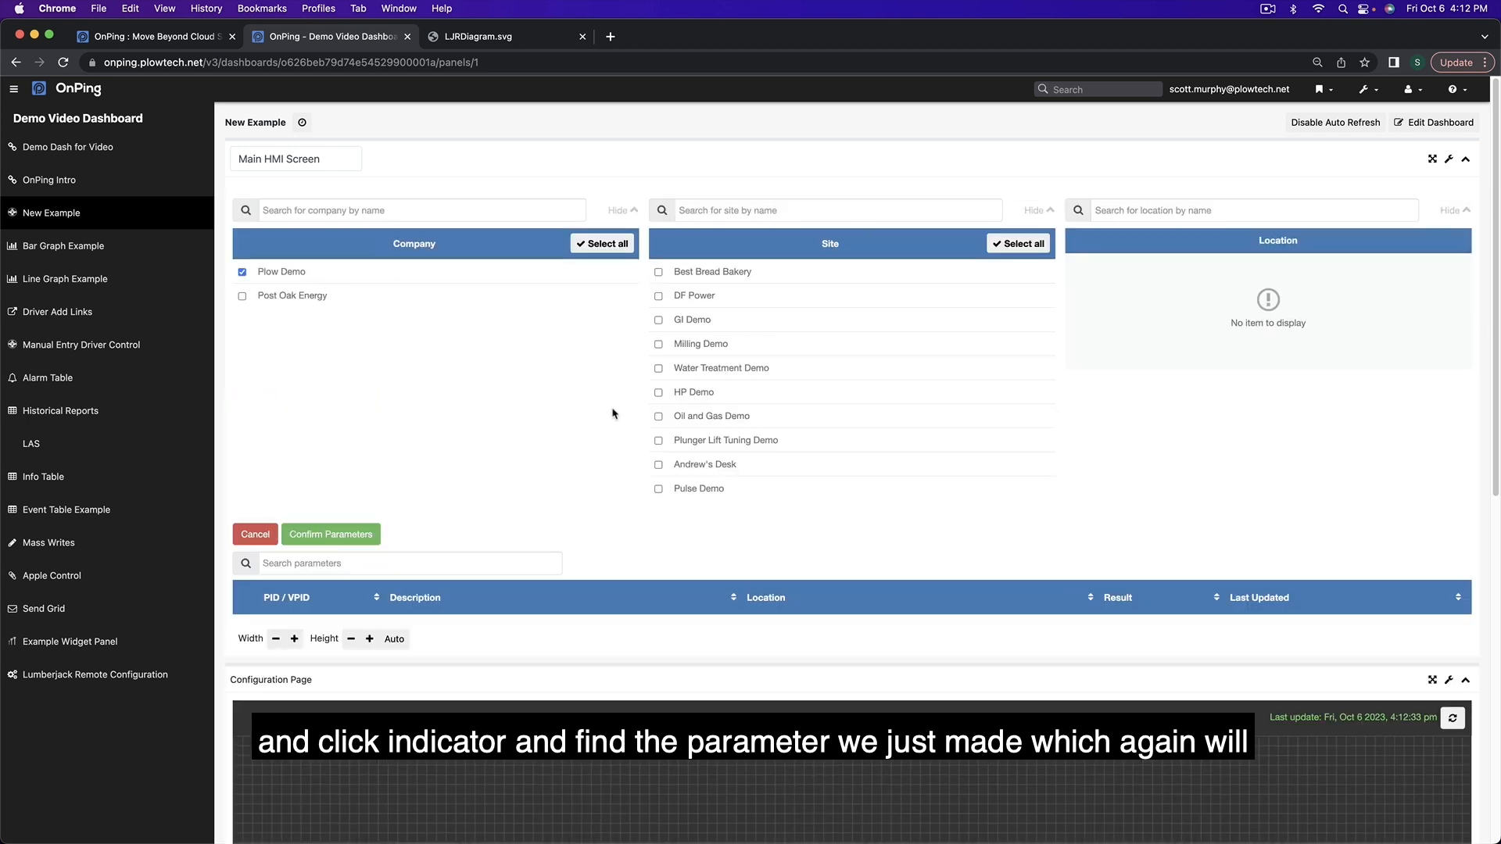
left_click(734, 372)
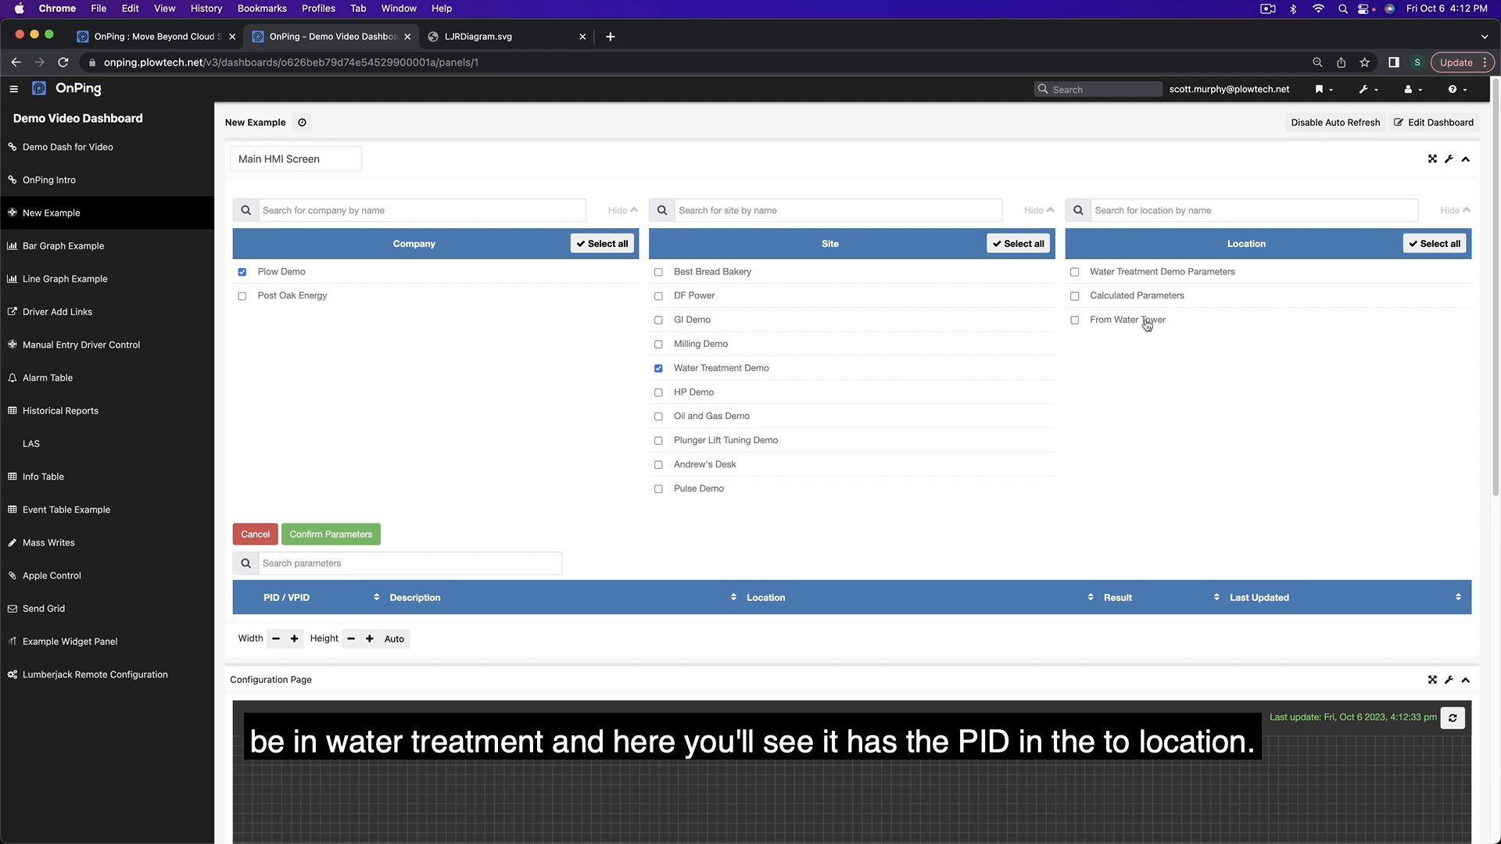
left_click(1146, 323)
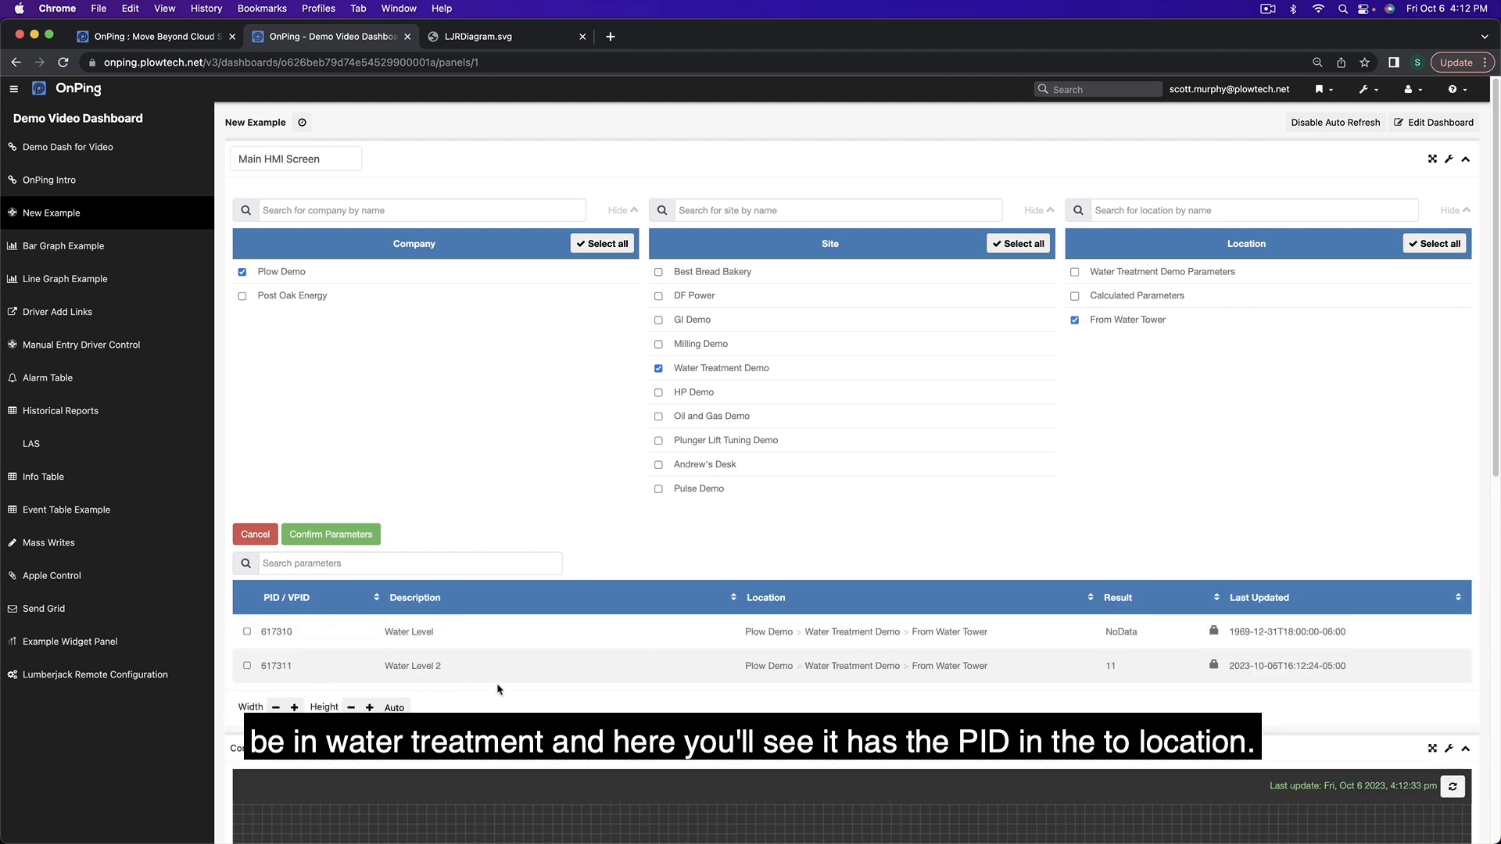
left_click(247, 666)
left_click(314, 539)
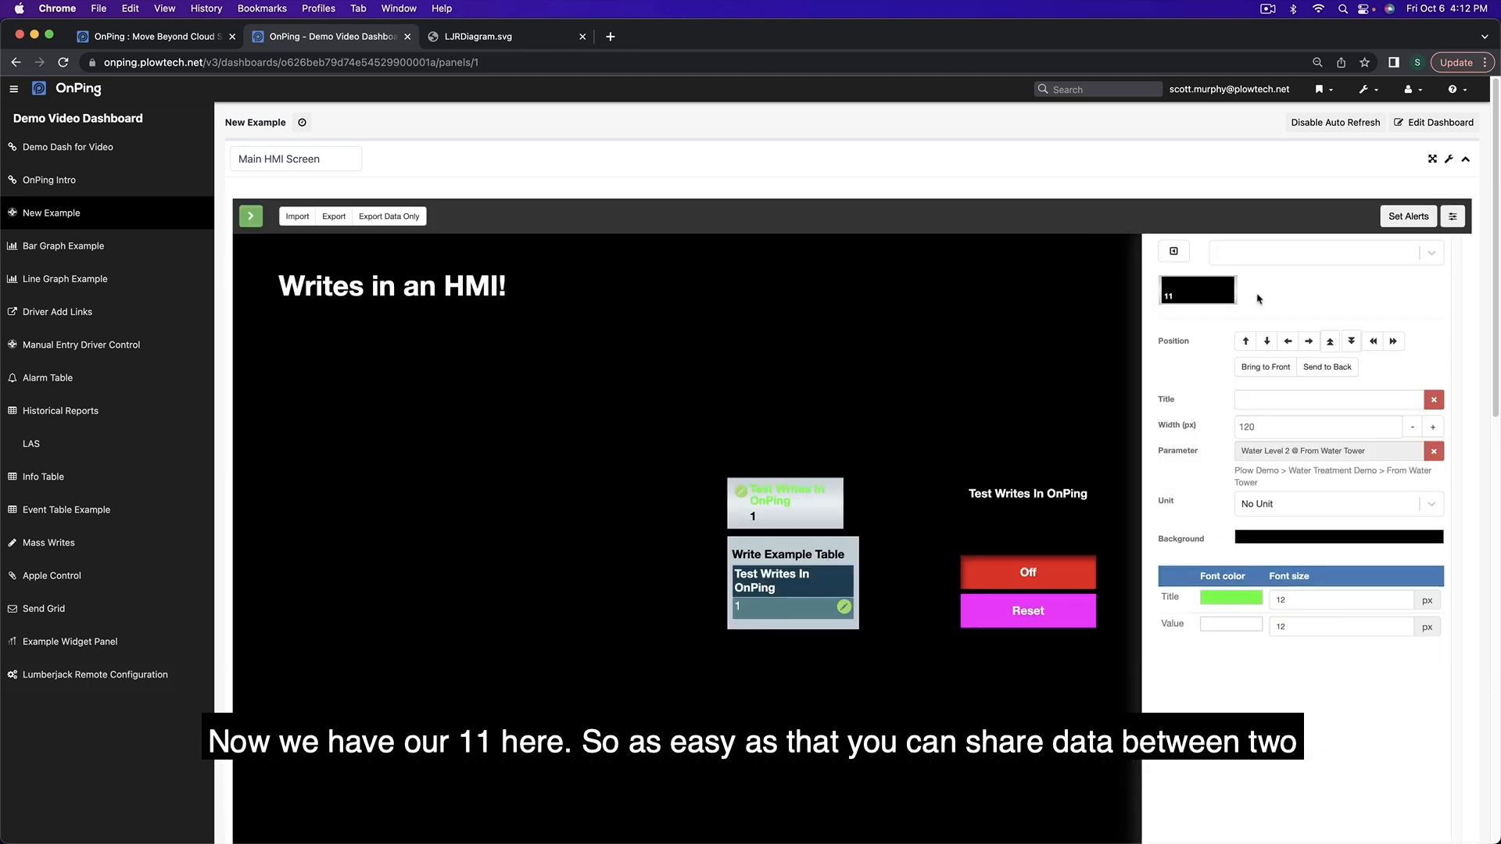
Add the configured indicator to the Main HMI Screen and place it just left of the Write Example Table.
scroll(1399, 336, "down", 10)
left_click(1440, 331)
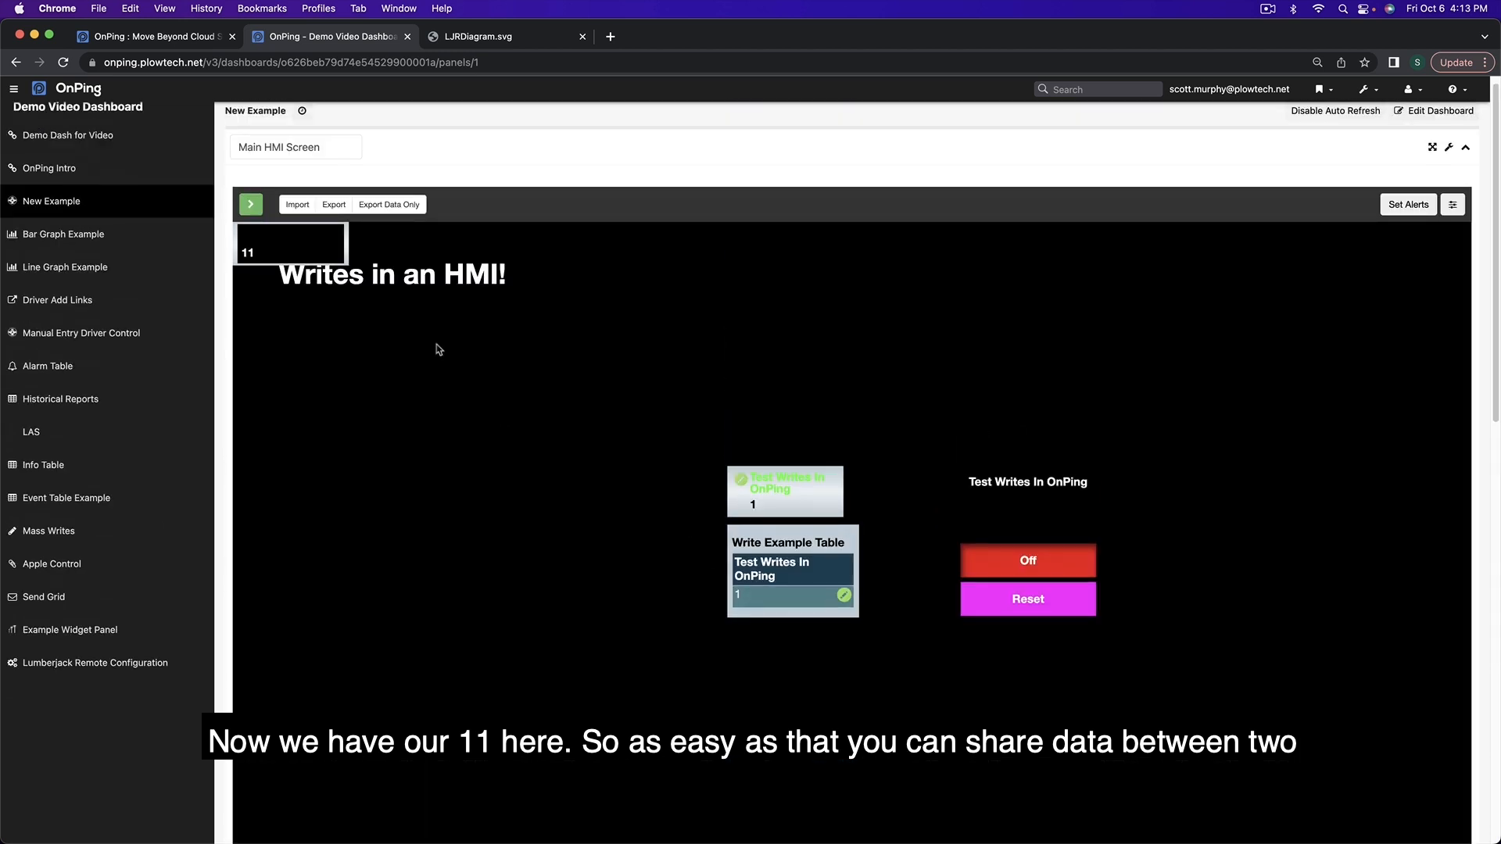
left_click_drag(327, 240, 621, 551)
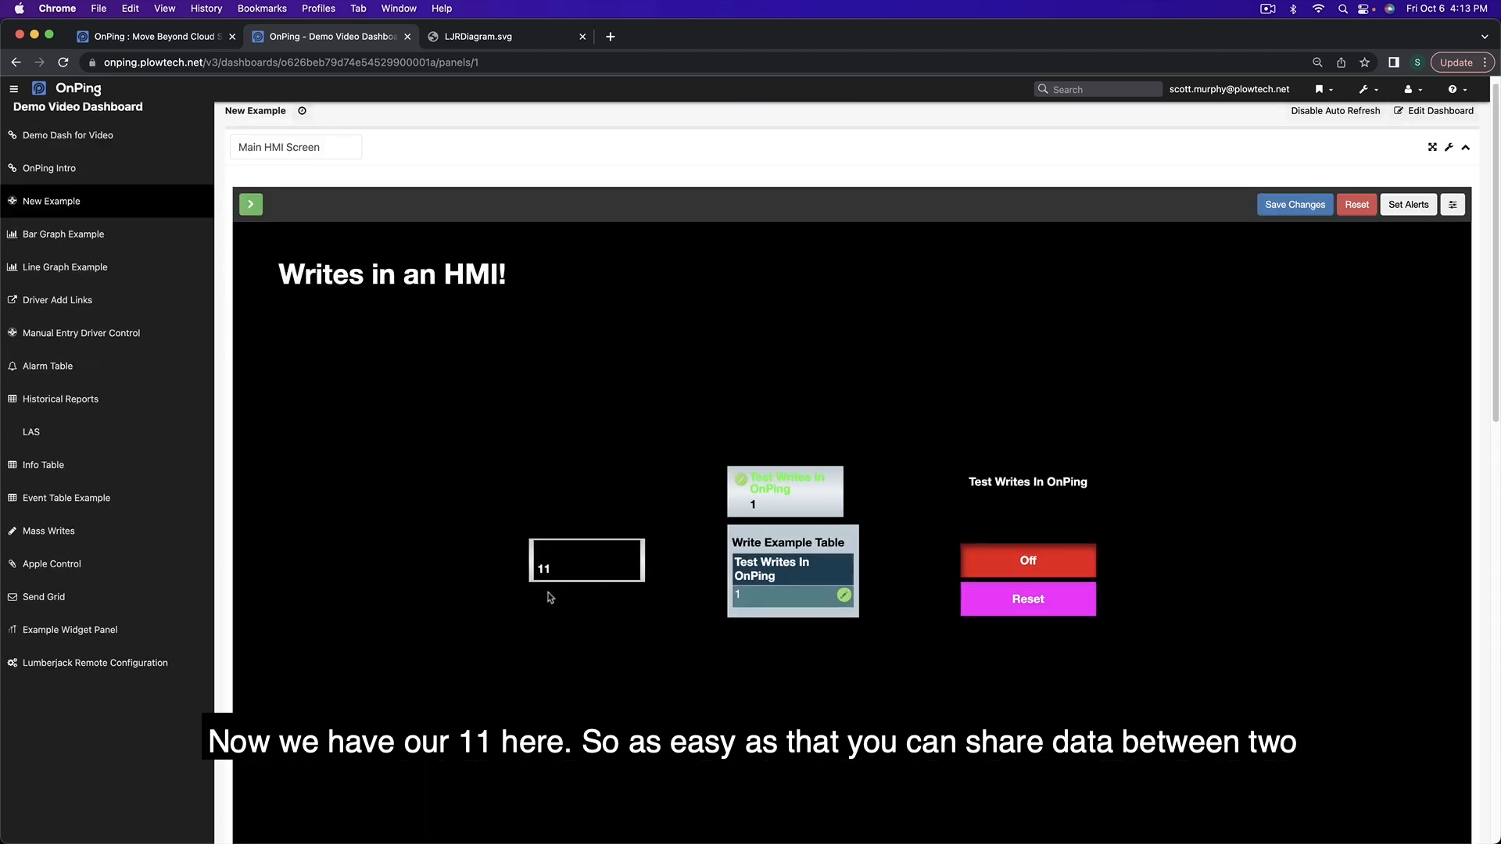